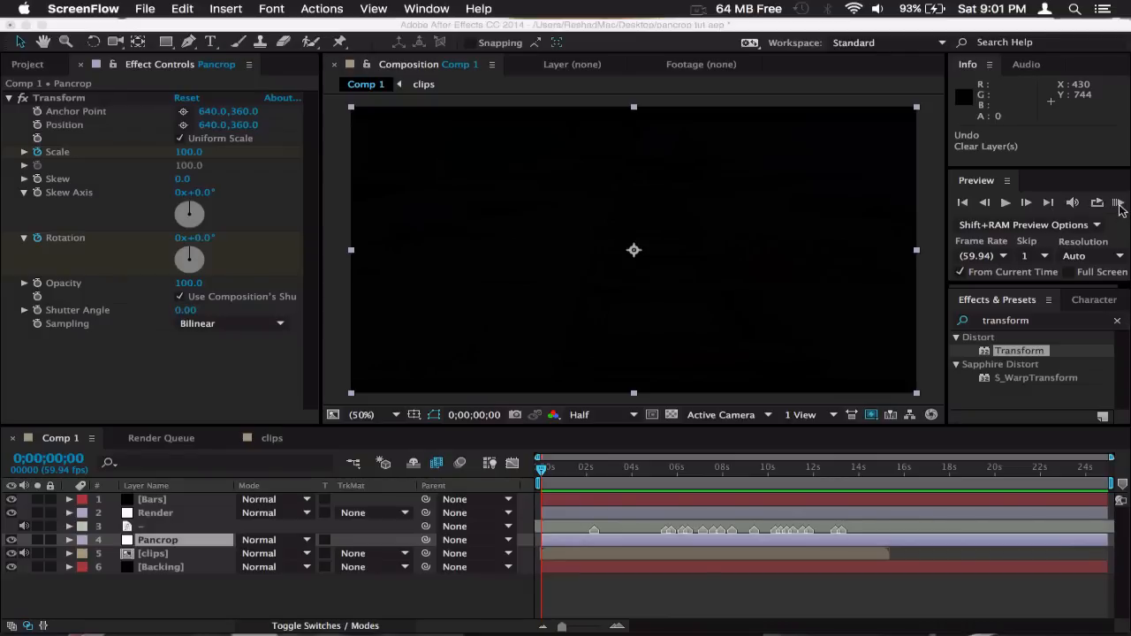
Run a RAM preview of the composition from the start of the timeline.
click(1065, 165)
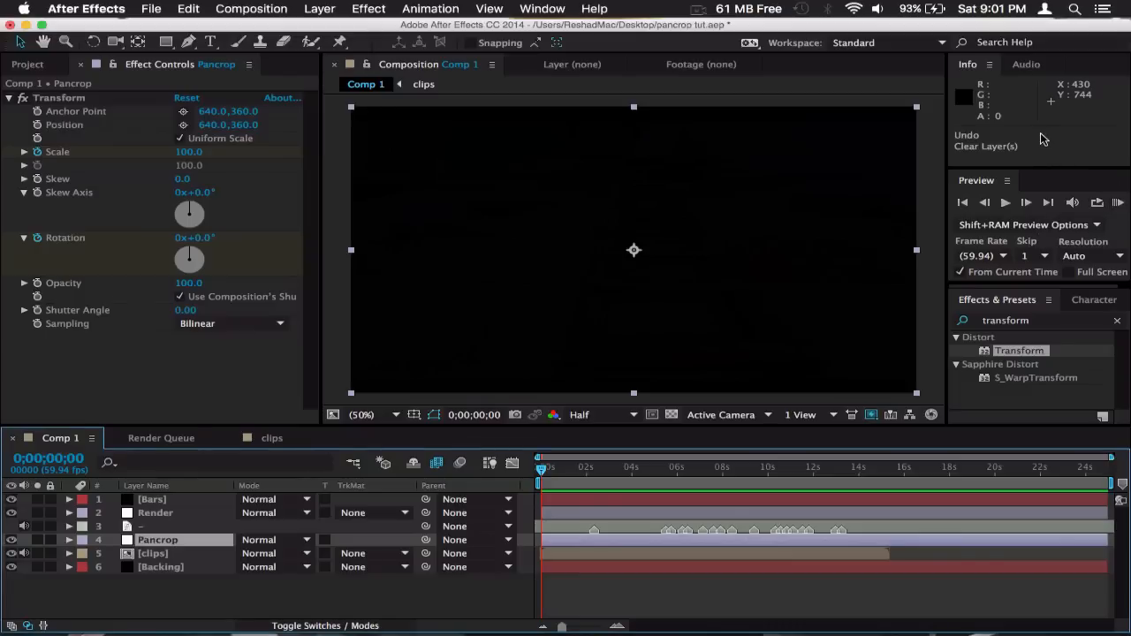
click(1117, 203)
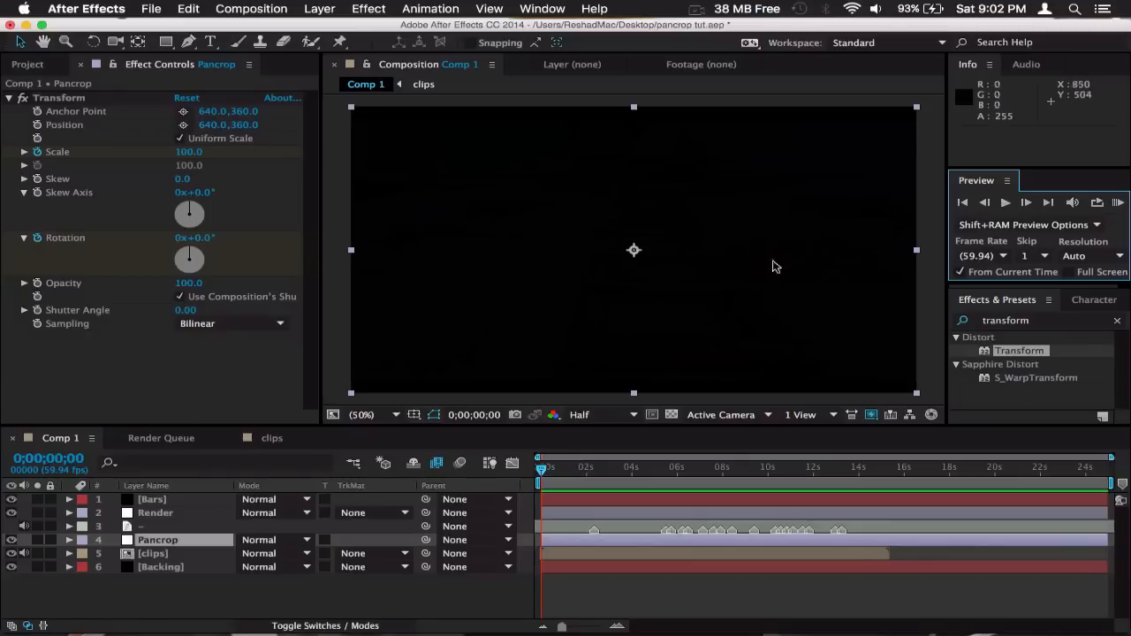
Delete the Pancrop adjustment layer from Comp 1.
click(27, 65)
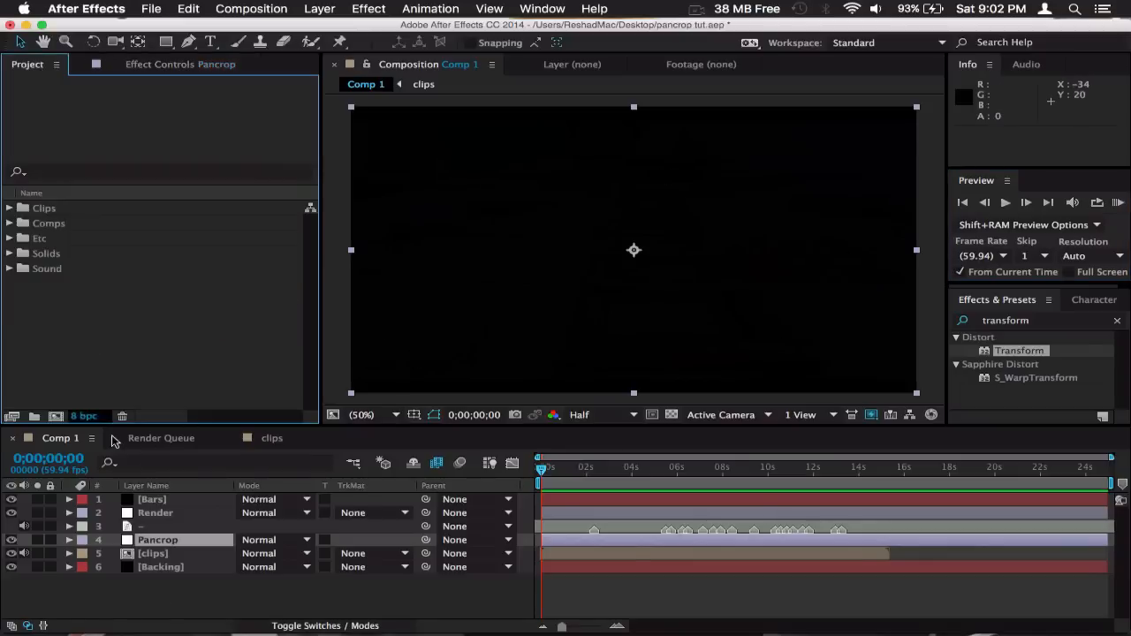
click(163, 546)
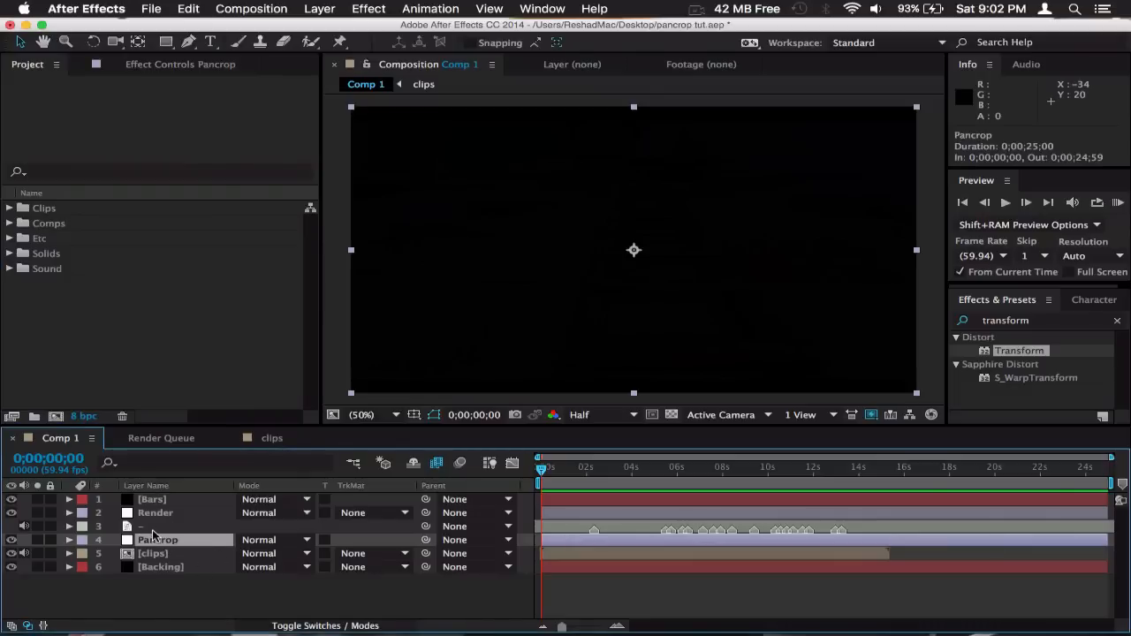
key(Delete)
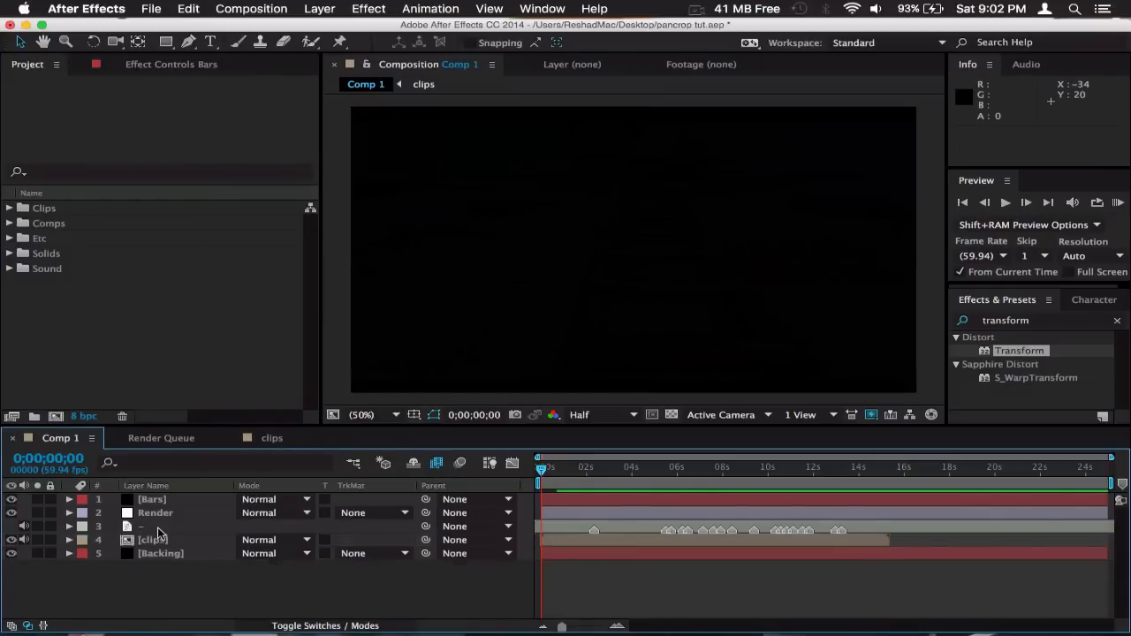
Reveal the audio waveform of the music layer in Comp 1.
double_click(158, 527)
click(405, 65)
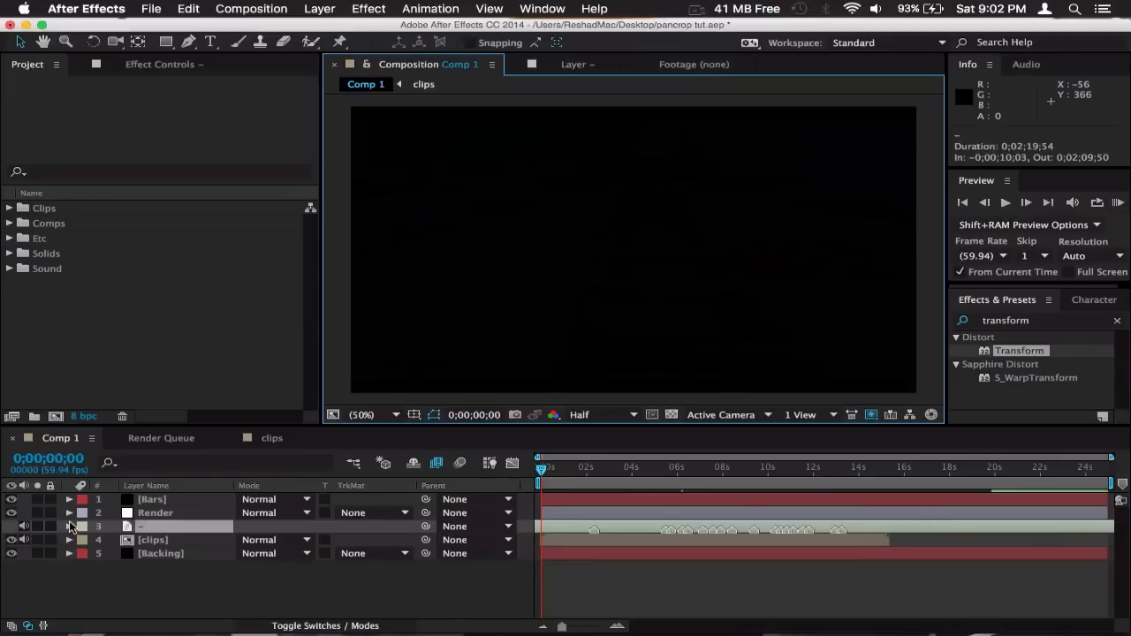
drag(602, 480, 664, 473)
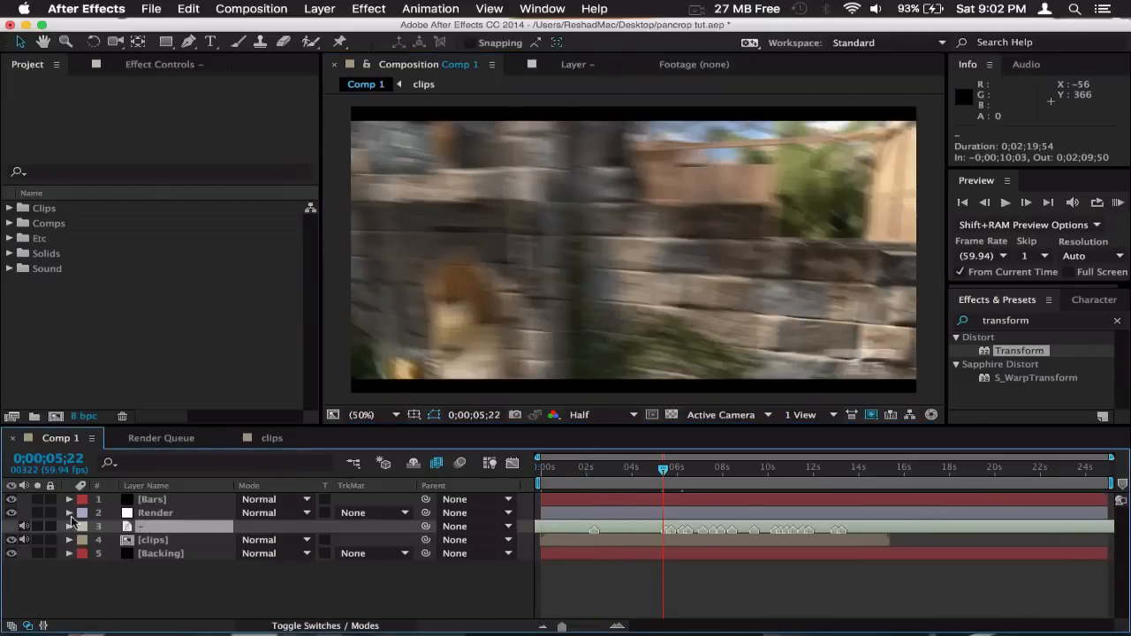
click(69, 532)
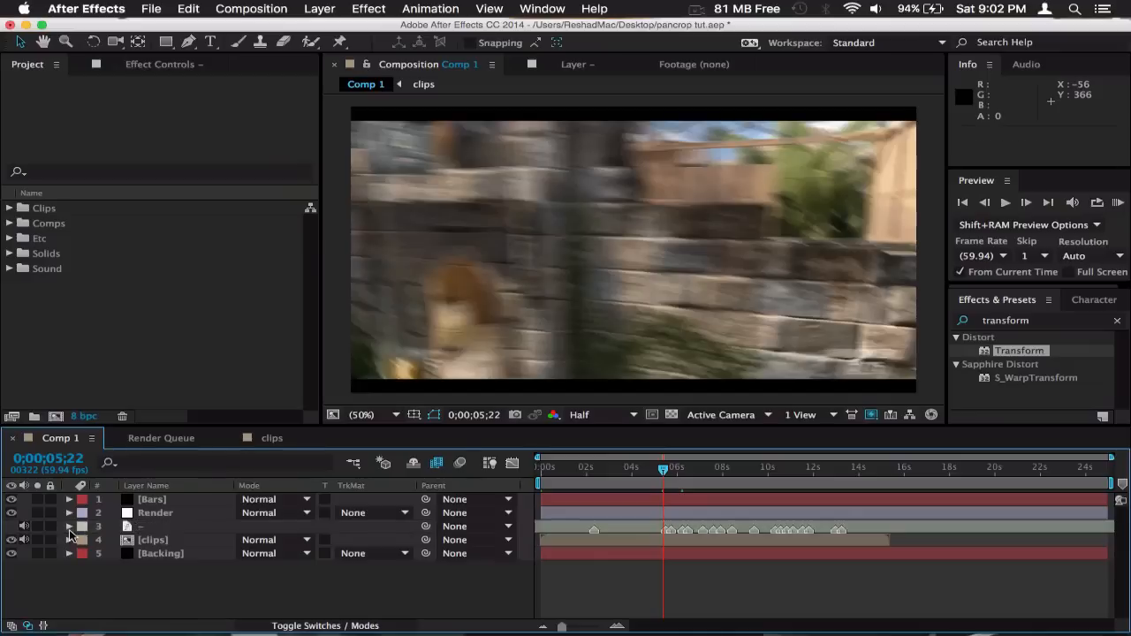
click(70, 527)
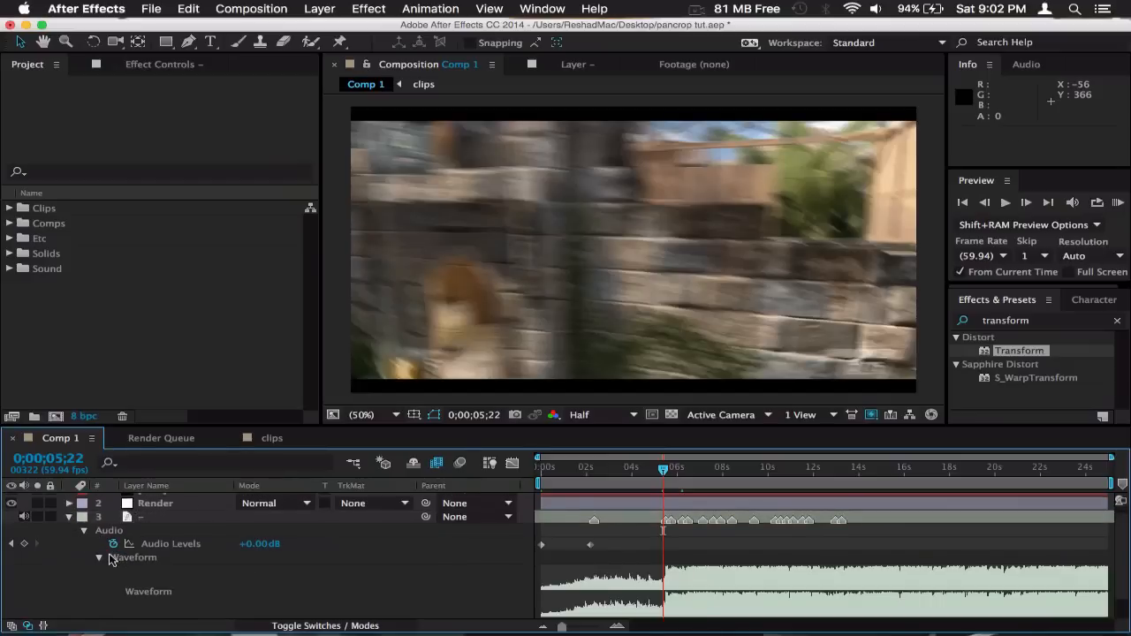
scroll(655, 545, down, 1)
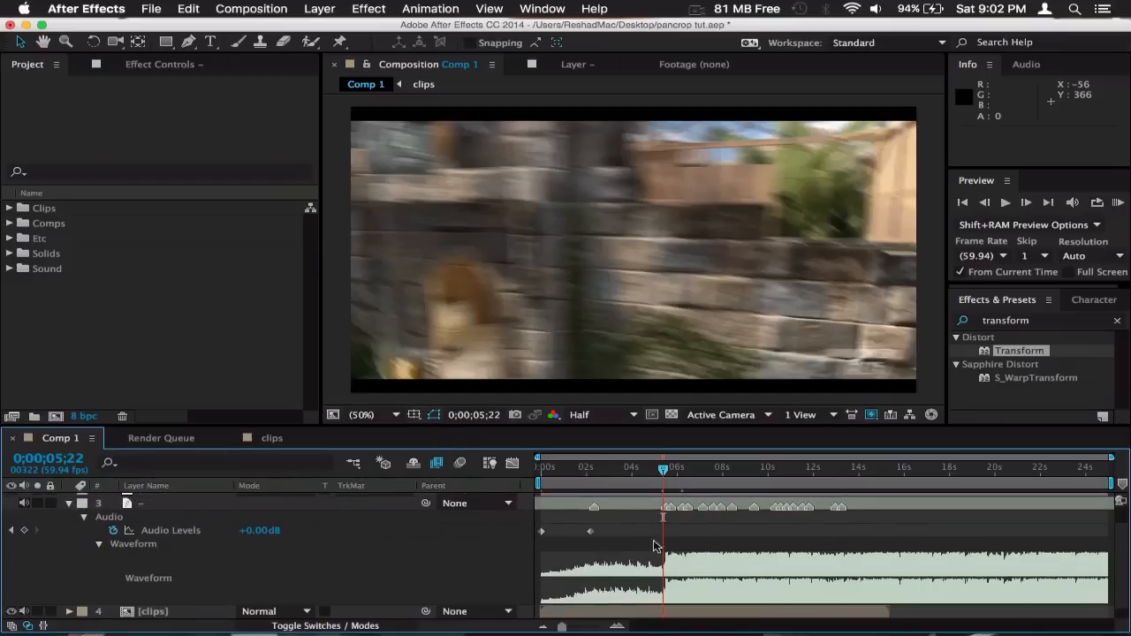
Scrub through the marked beats of the music layer and park the playhead on the marker at 0;00;05;29.
click(615, 625)
drag(645, 482, 651, 481)
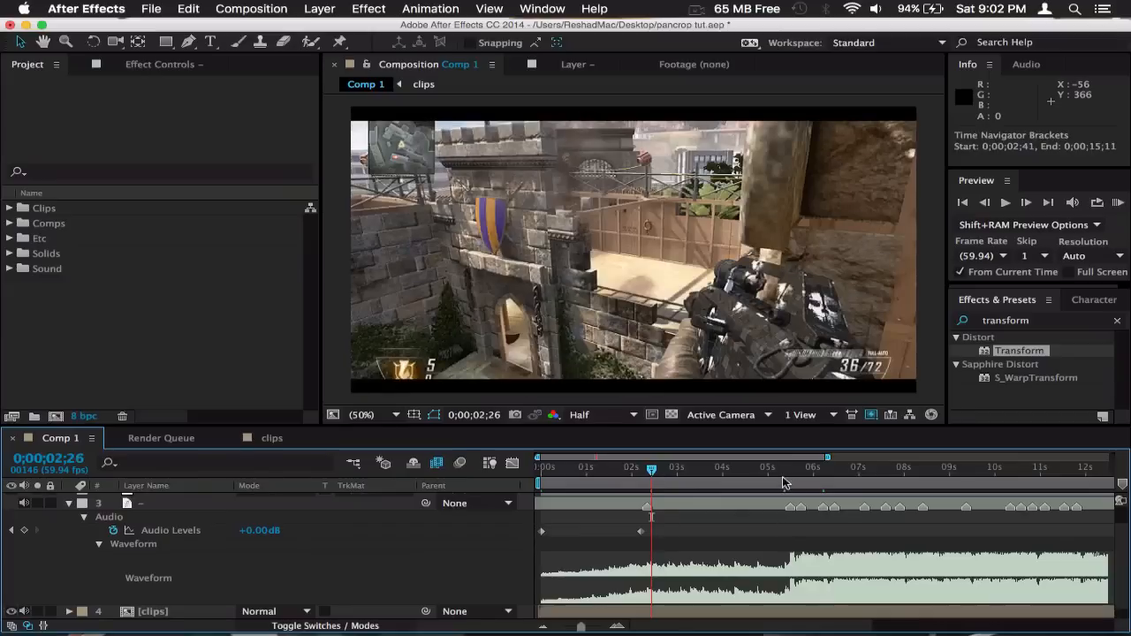
drag(785, 472, 826, 560)
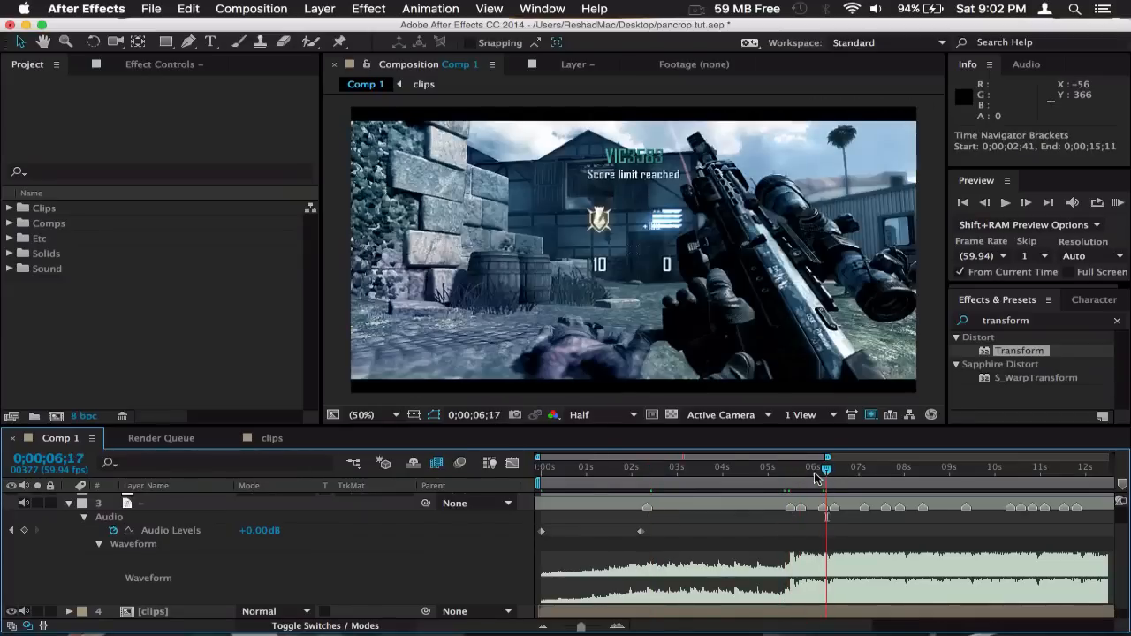
drag(816, 478, 788, 478)
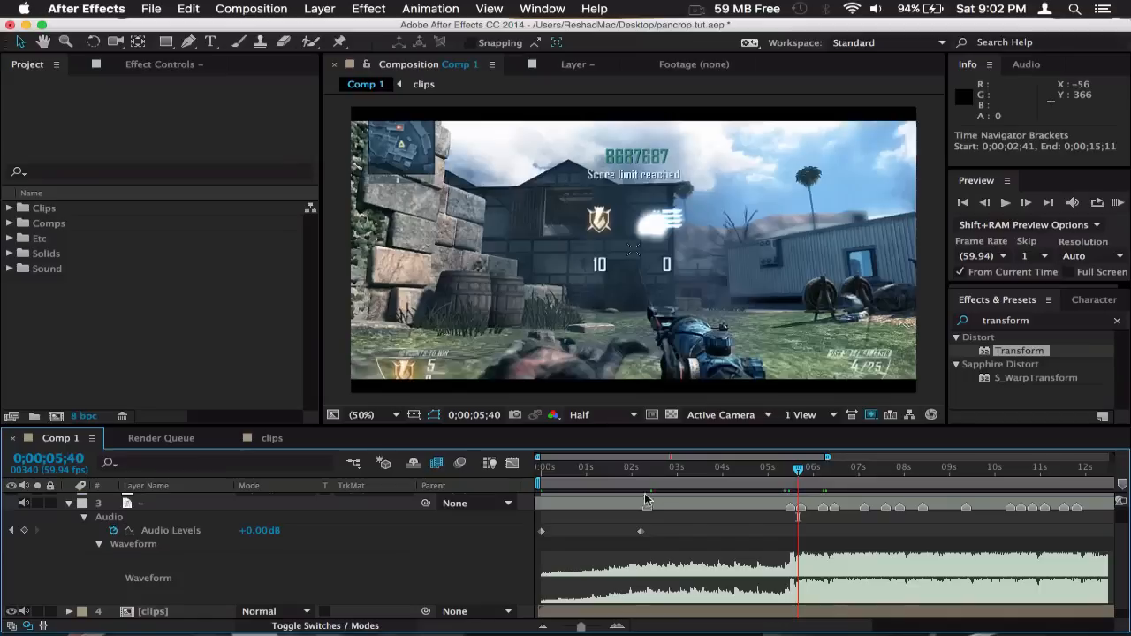
drag(644, 473, 790, 478)
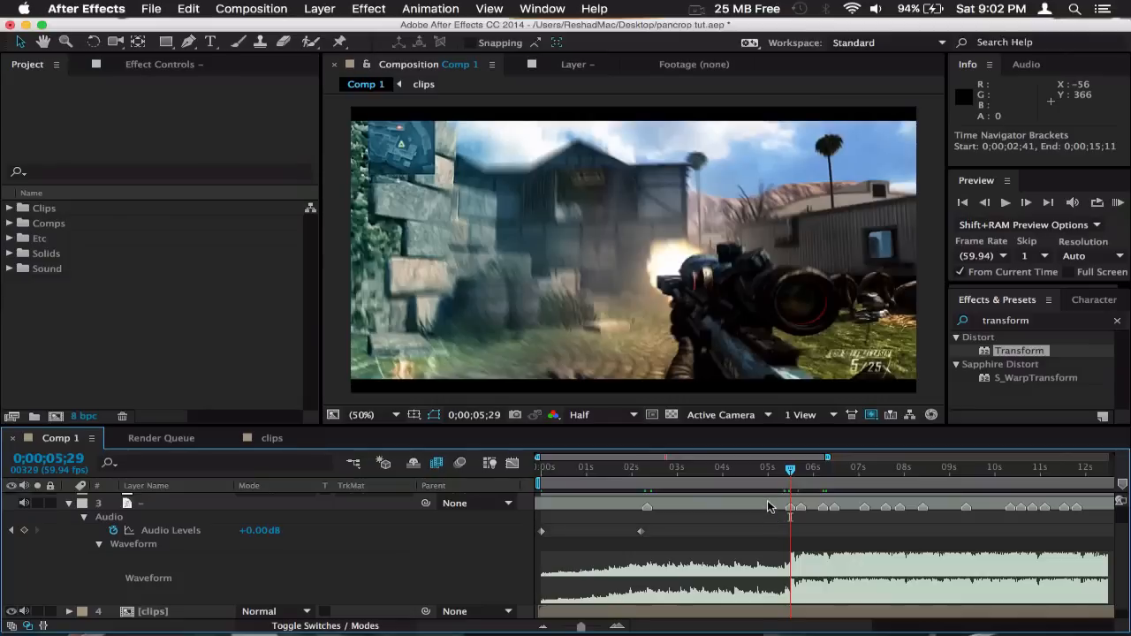
click(766, 509)
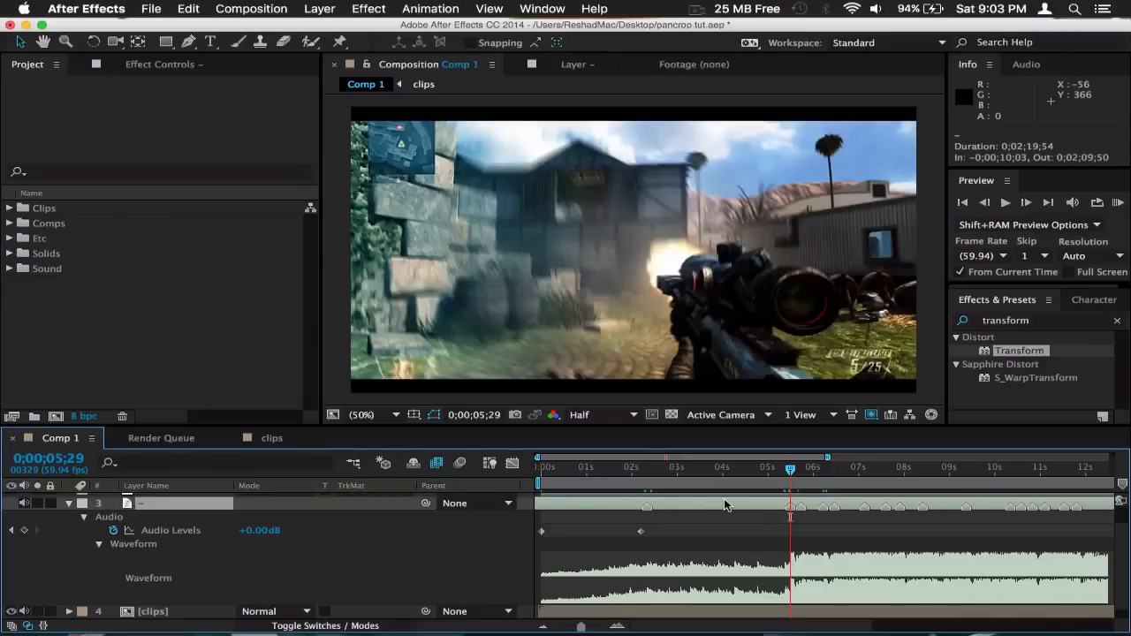
Collapse the music layer and create a new adjustment layer directly above the clips layer.
scroll(725, 505, up, 2)
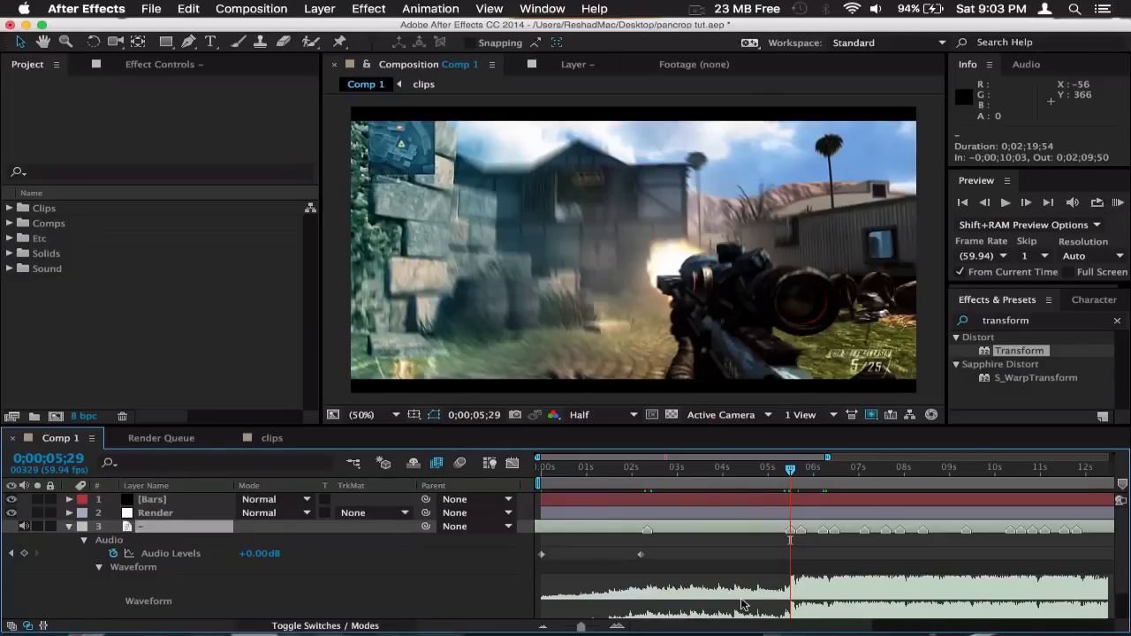
click(69, 527)
click(161, 540)
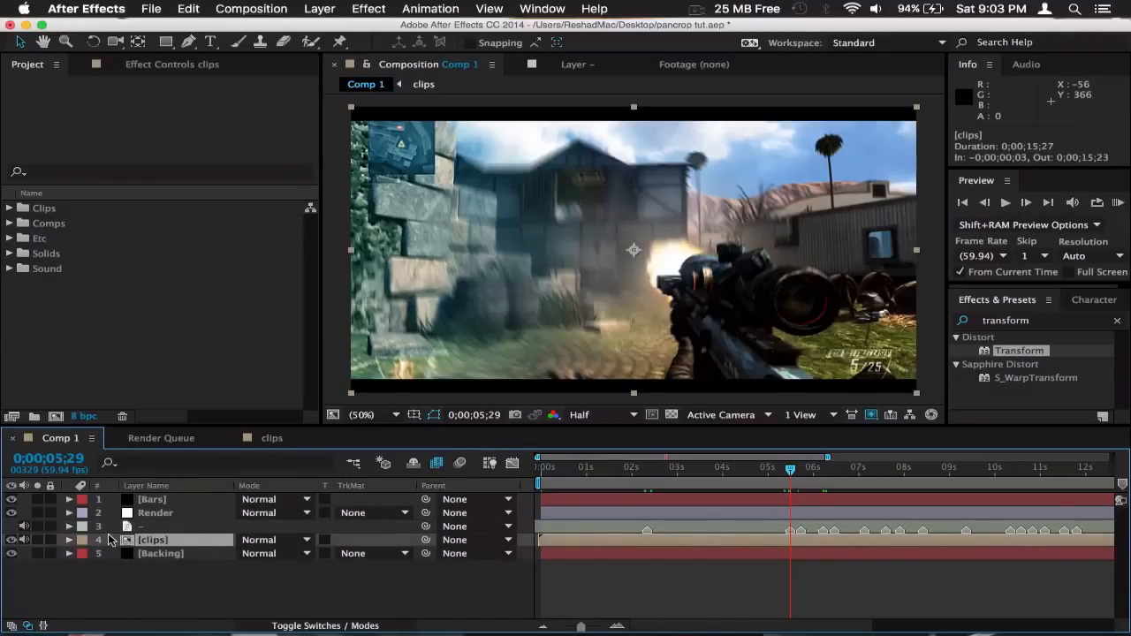
right_click(109, 540)
mouse_move(267, 468)
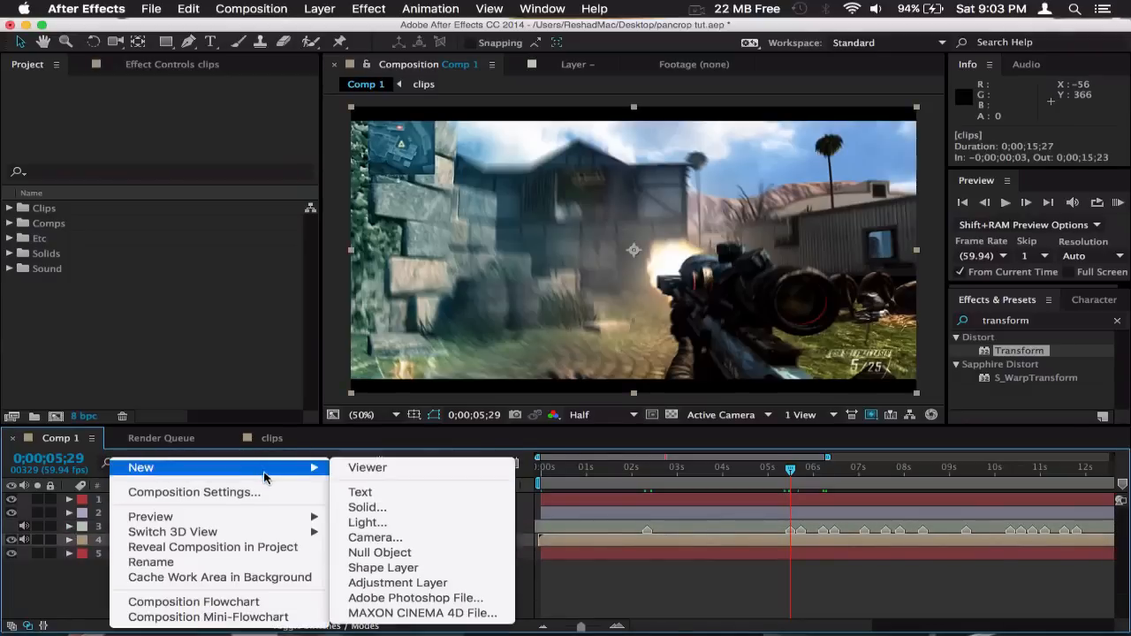
click(415, 583)
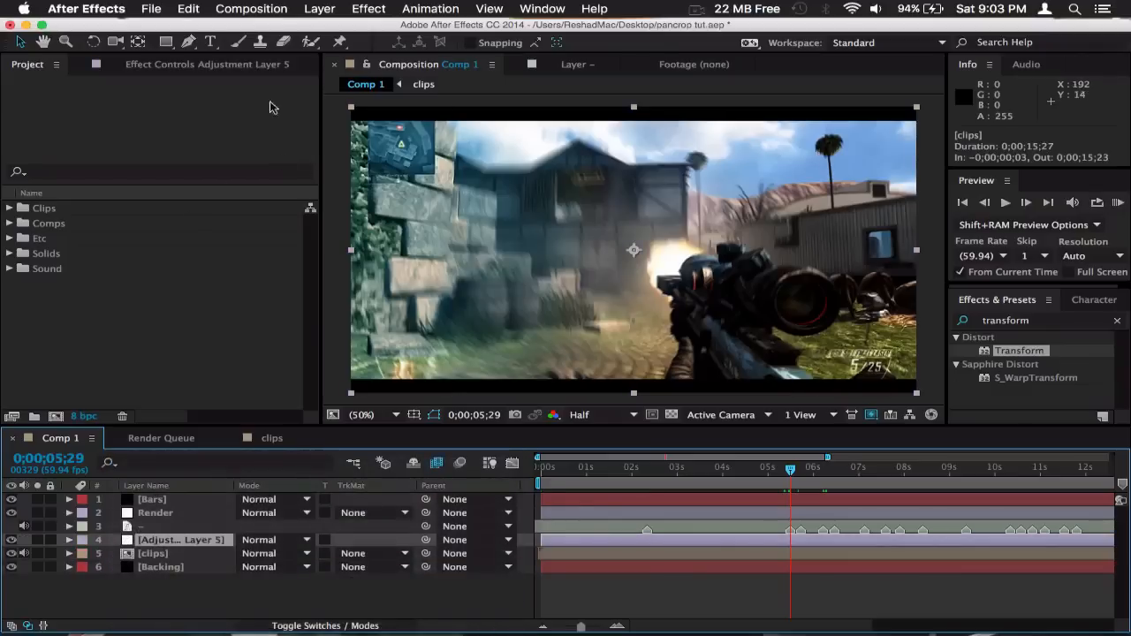
Apply the Distort Transform effect to the new adjustment layer and enlarge the timeline around the beat marker.
click(225, 68)
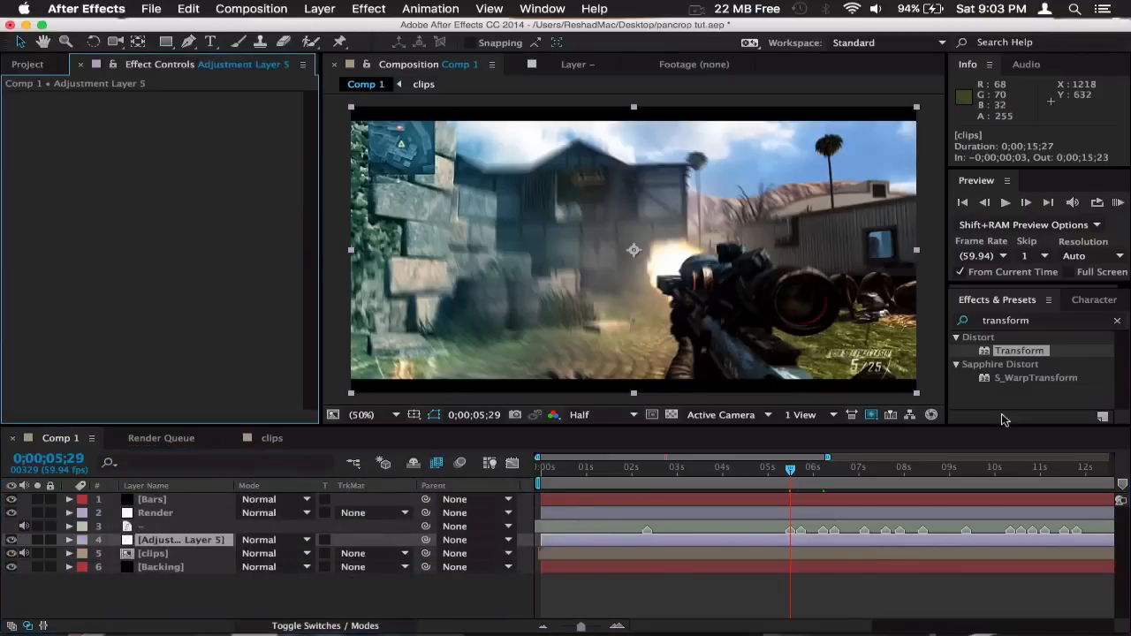
double_click(1020, 352)
key(equal)
key(equal)
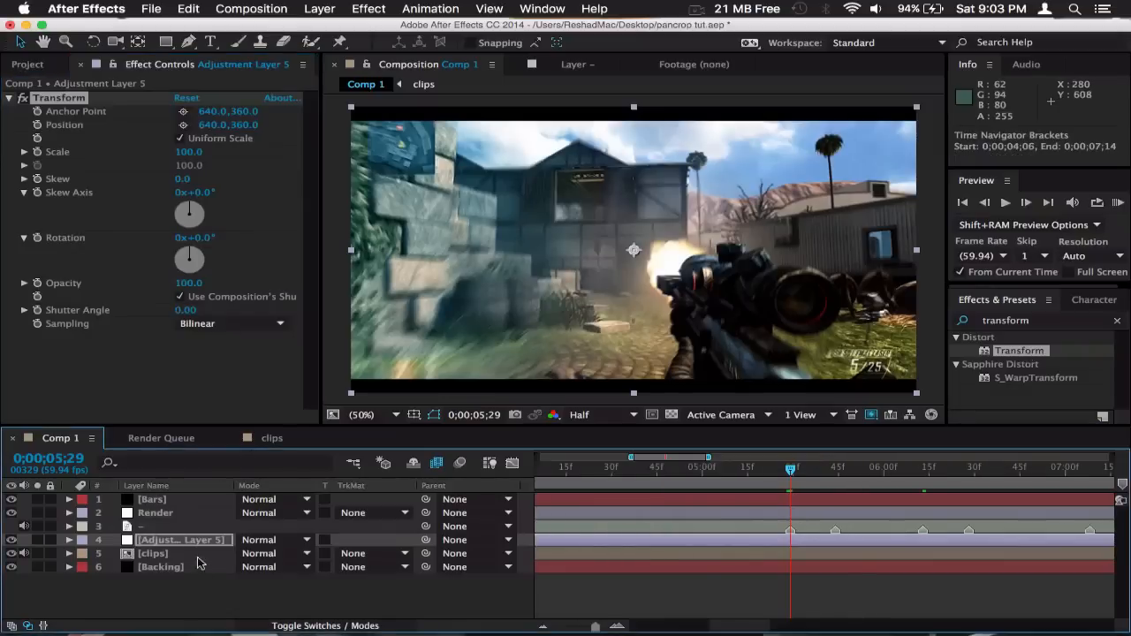
Start Scale keyframing at 100 in the adjustment layer's Transform effect, one frame before the beat marker, at 0;00;05;28.
click(189, 542)
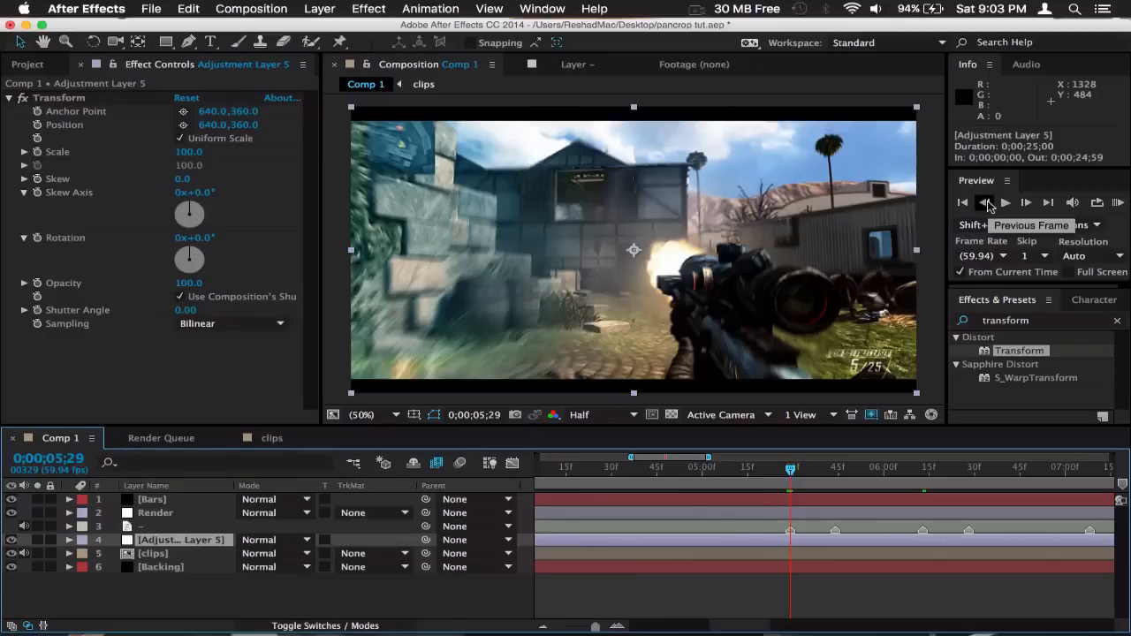
click(986, 203)
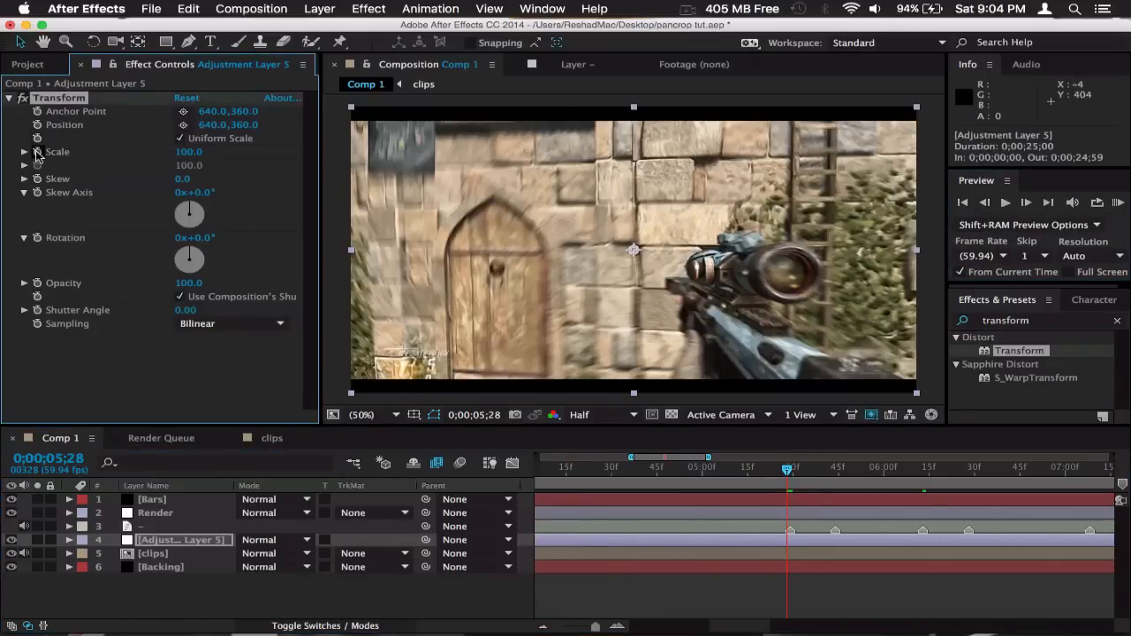
click(37, 152)
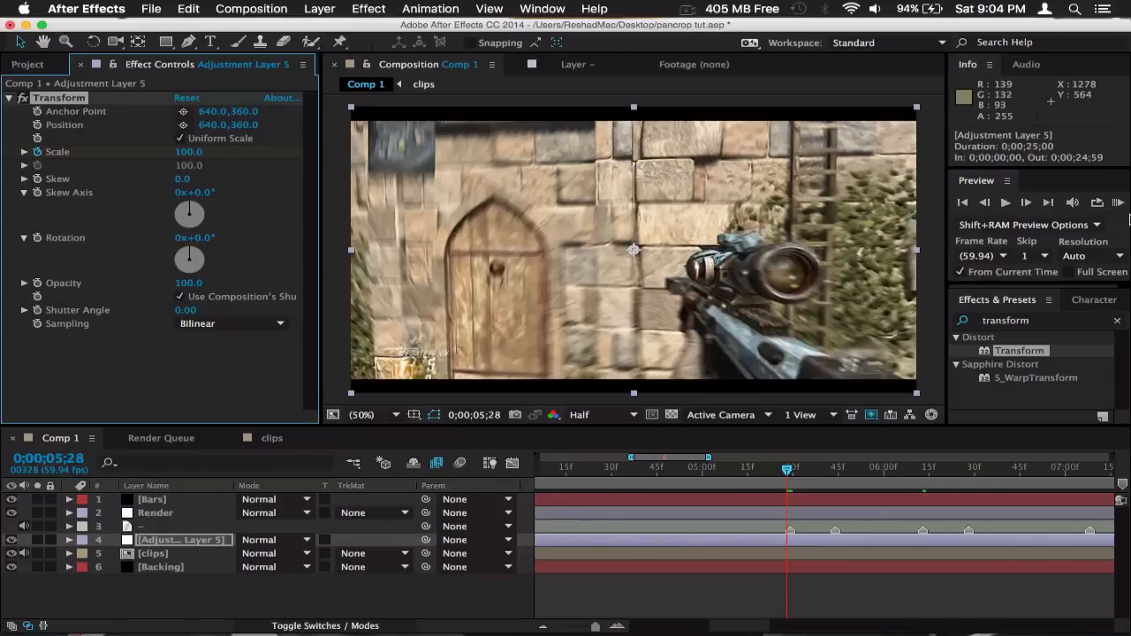
Set the Transform effect's Scale to 104 on the beat marker at 0;00;05;29.
click(1027, 205)
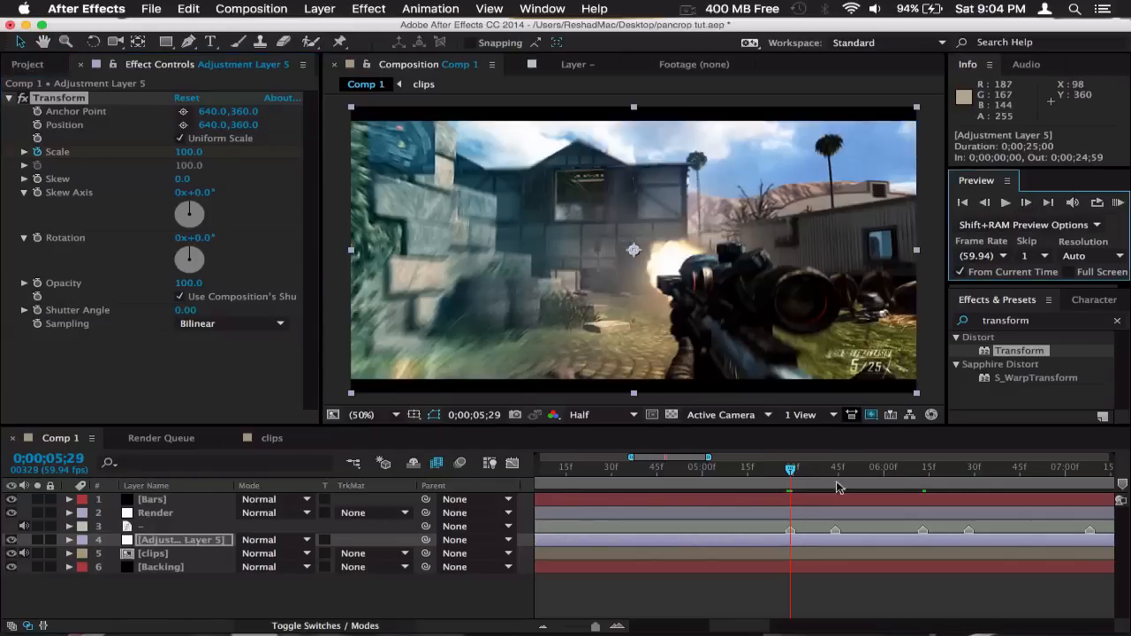
click(189, 152)
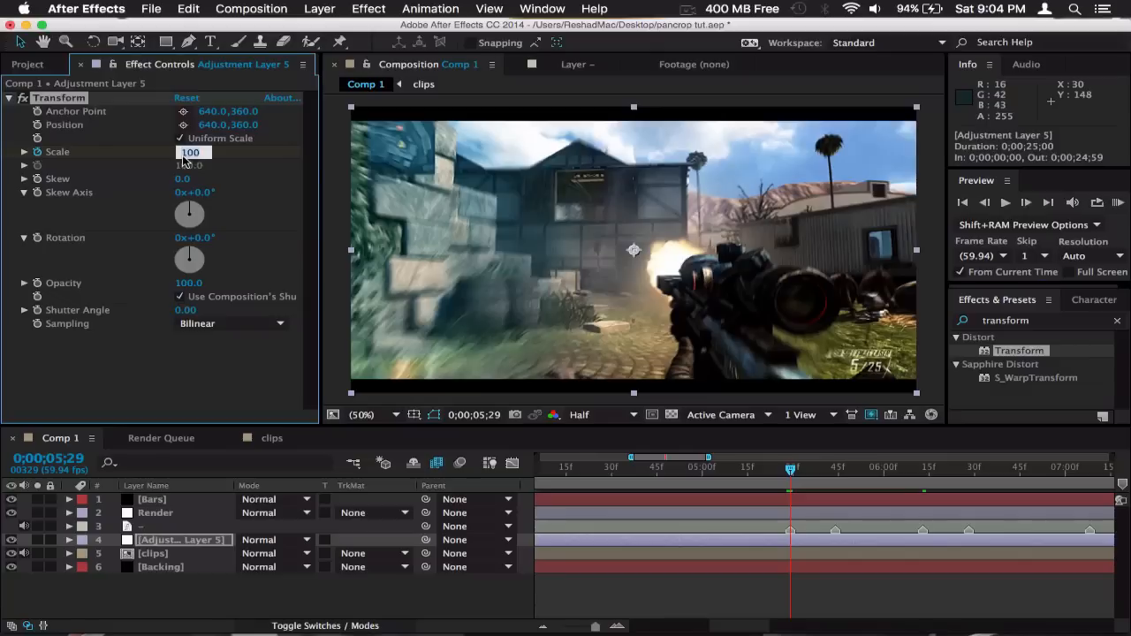
text(104)
key(Return)
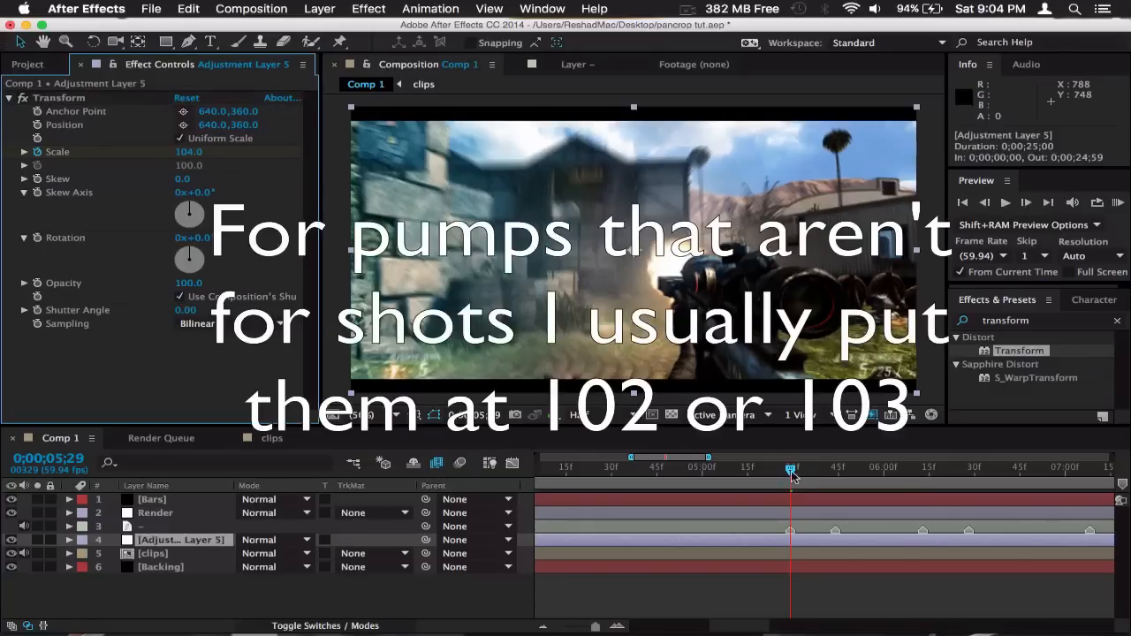
Keyframe the Transform effect's Scale at 103 on 0;00;05;43 and at 100 one frame further, on 0;00;05;44.
drag(791, 471, 832, 478)
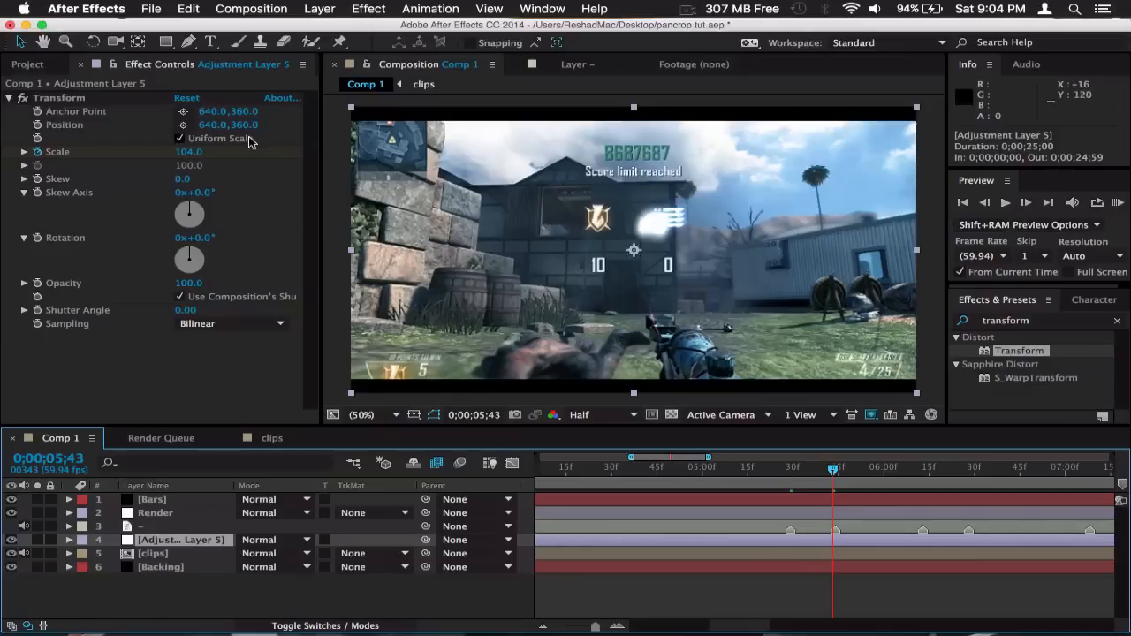
click(195, 154)
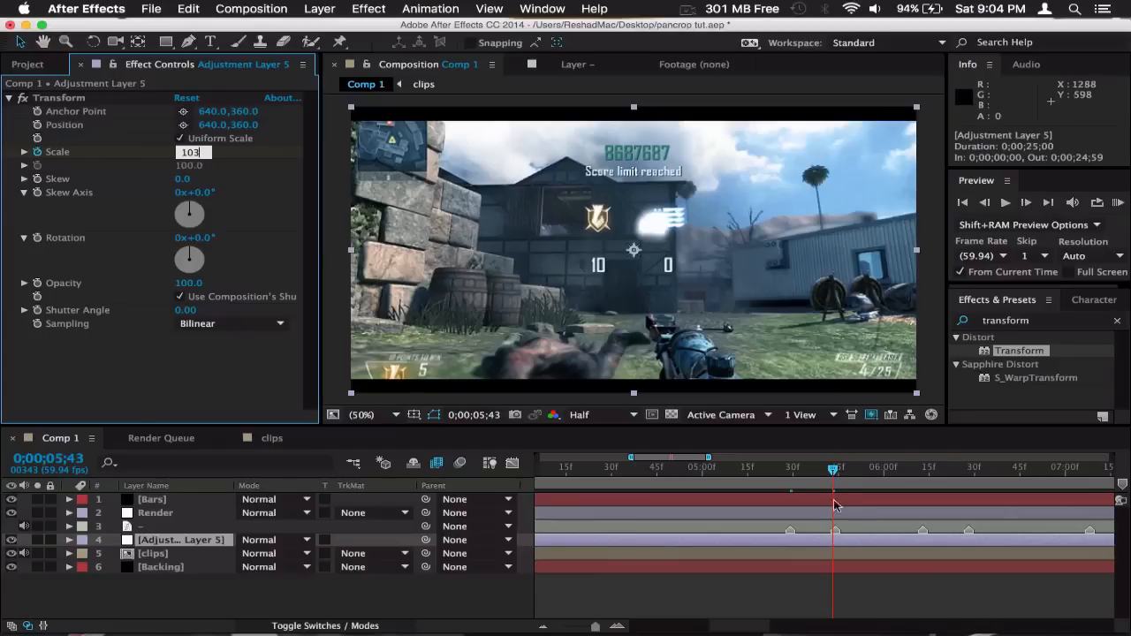
click(1026, 202)
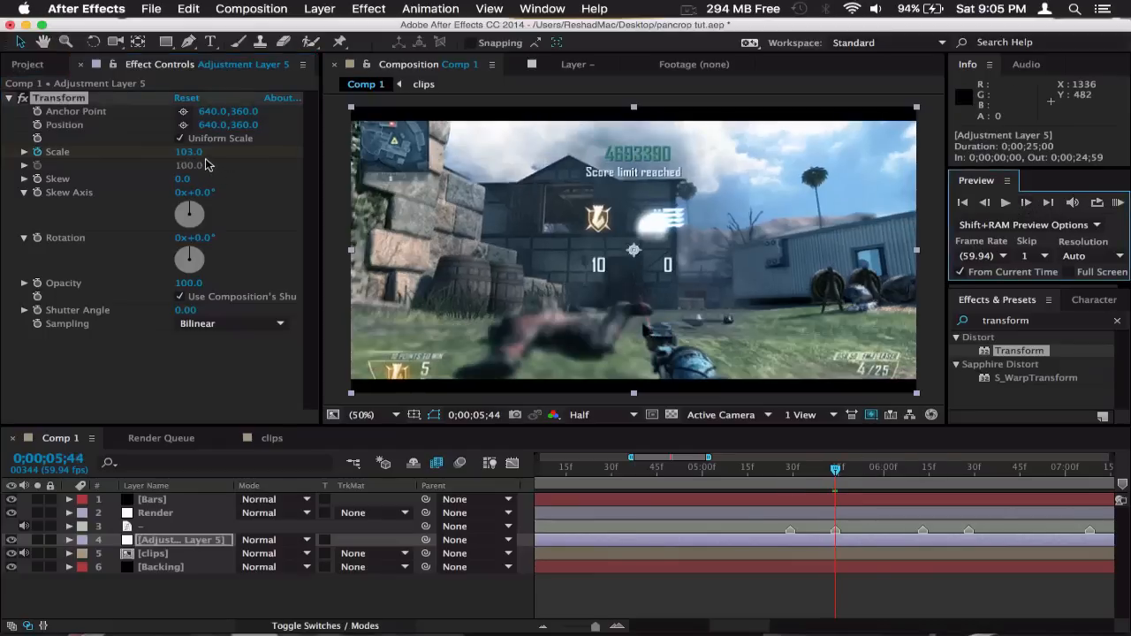
click(188, 152)
text(10)
key(Return)
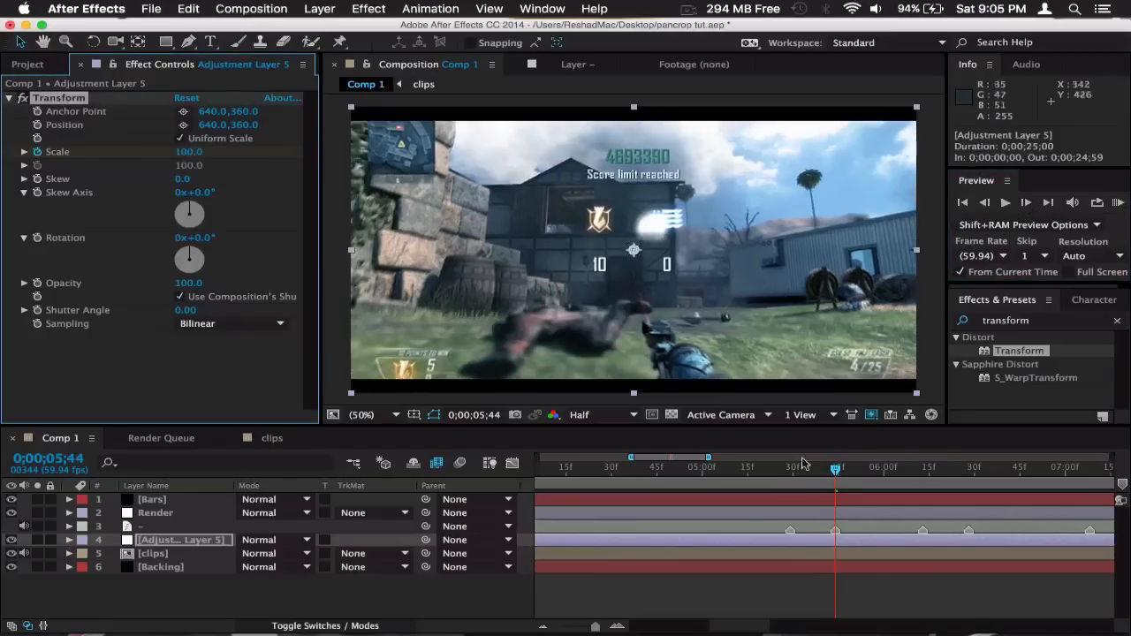
Scrub across the keyframed zoom pump and RAM preview it from 0;00;05;26.
click(785, 475)
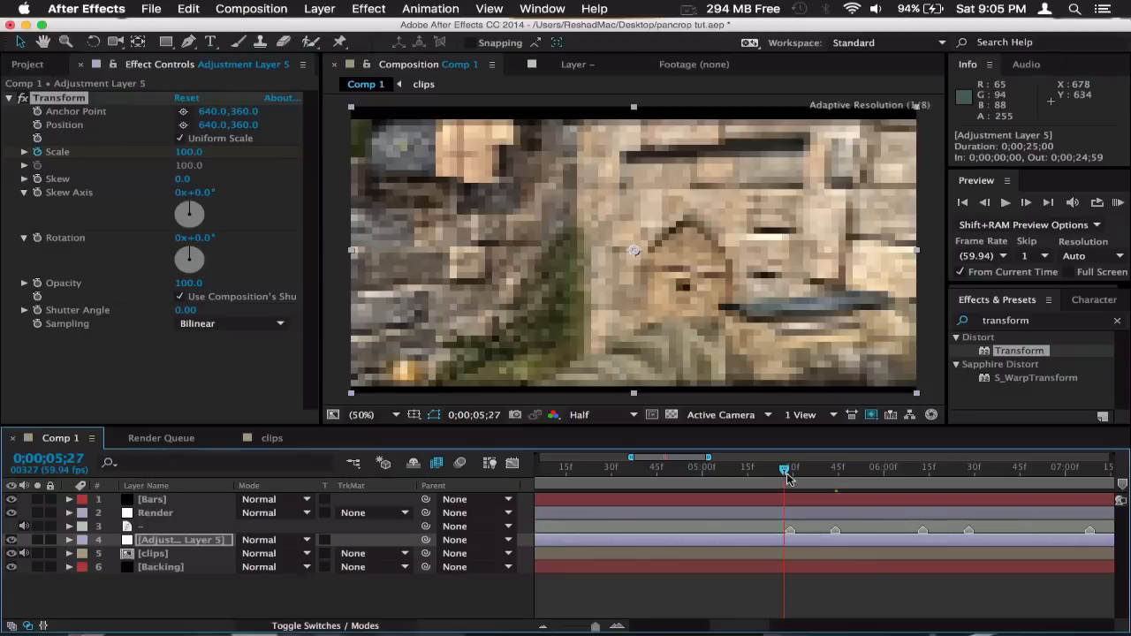
drag(787, 477, 840, 485)
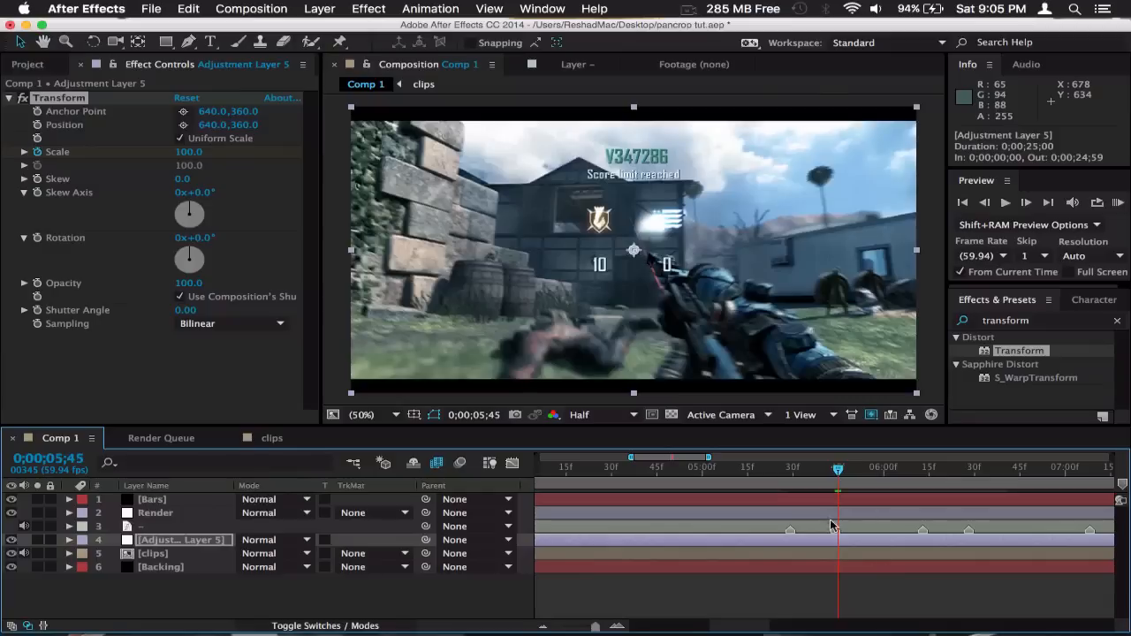
click(780, 477)
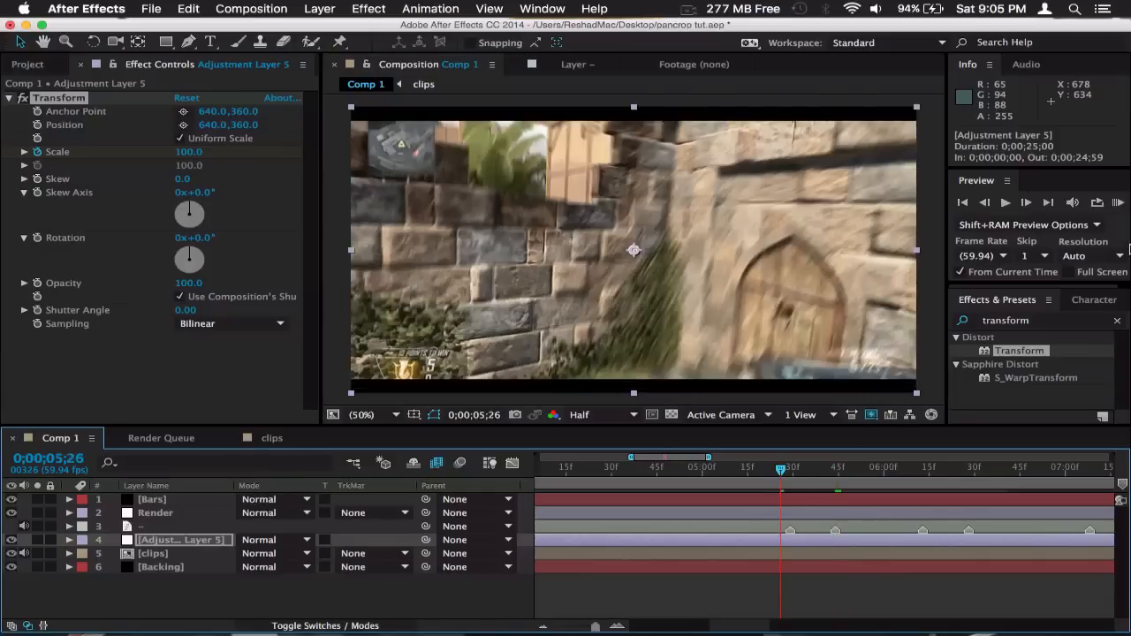
click(1117, 203)
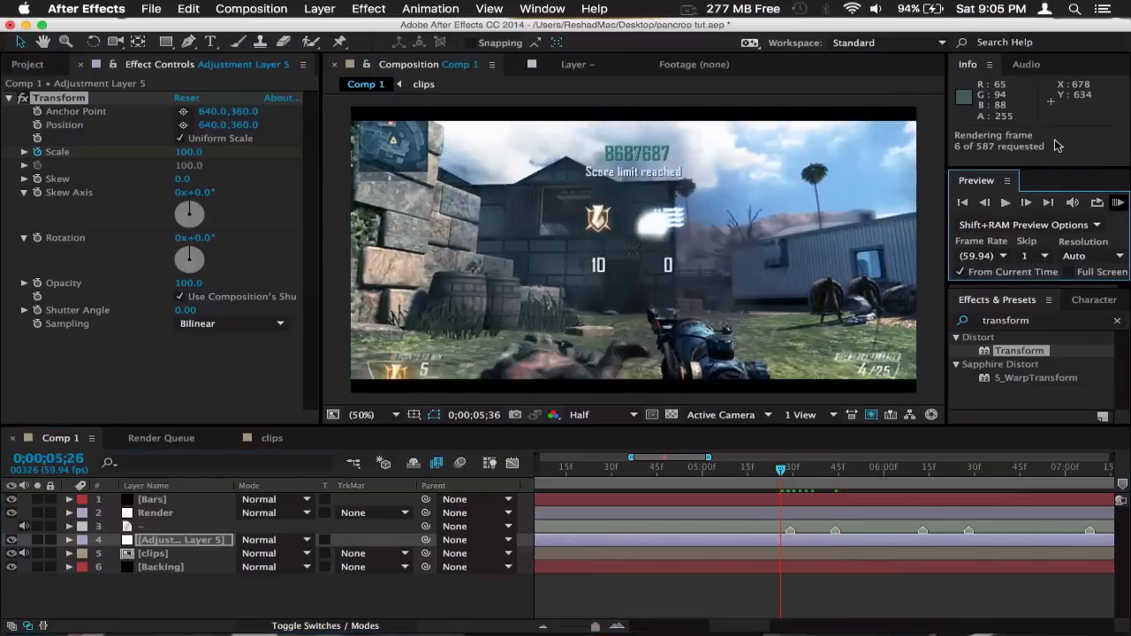
Play the RAM preview of the first zoom pump and scrub across its Scale keyframes up to 0;00;05;44.
key(space)
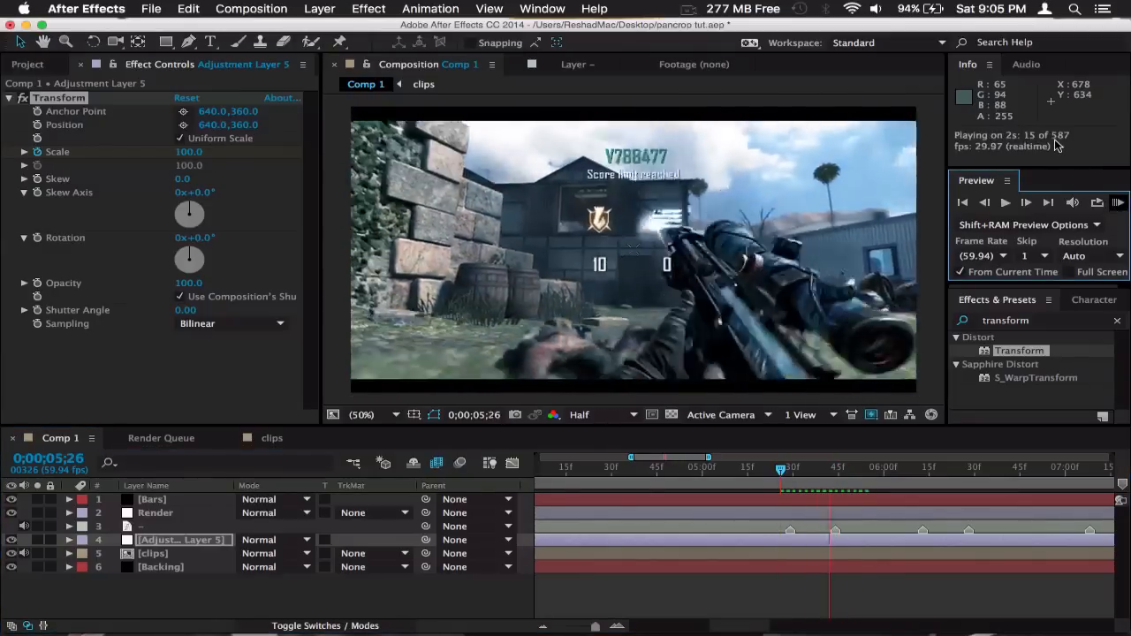
key(space)
click(795, 488)
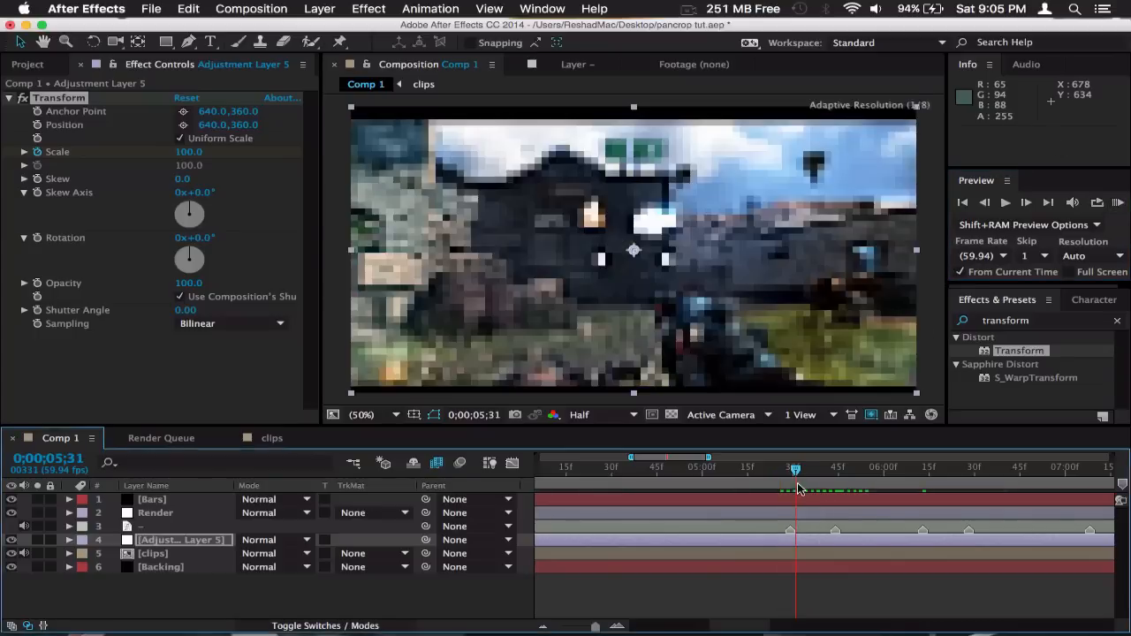
click(801, 478)
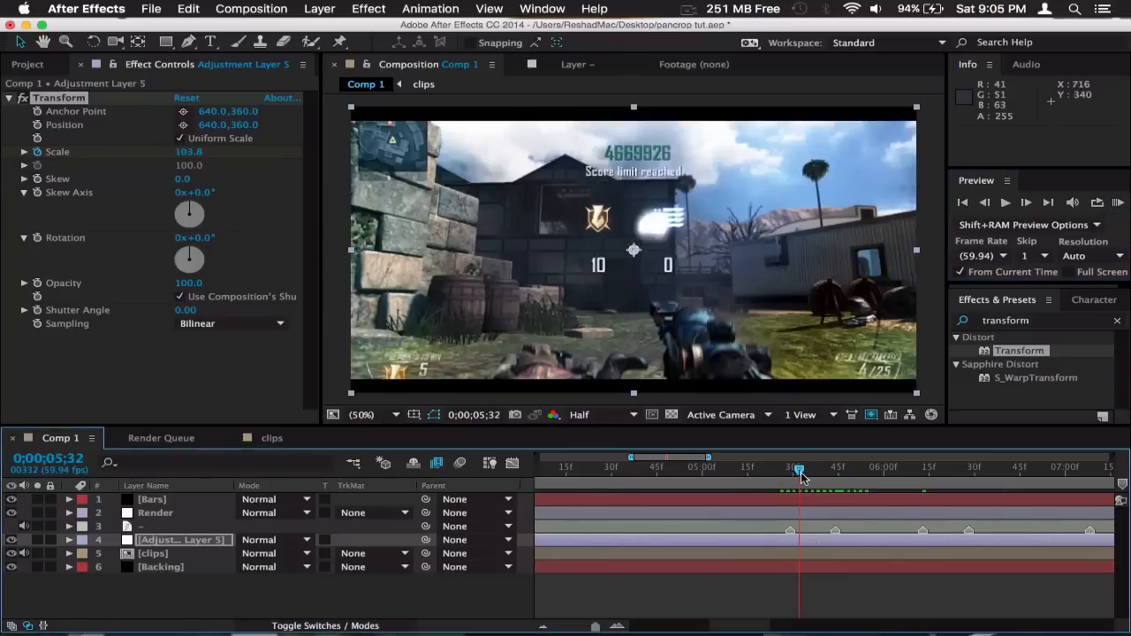
drag(800, 478, 838, 478)
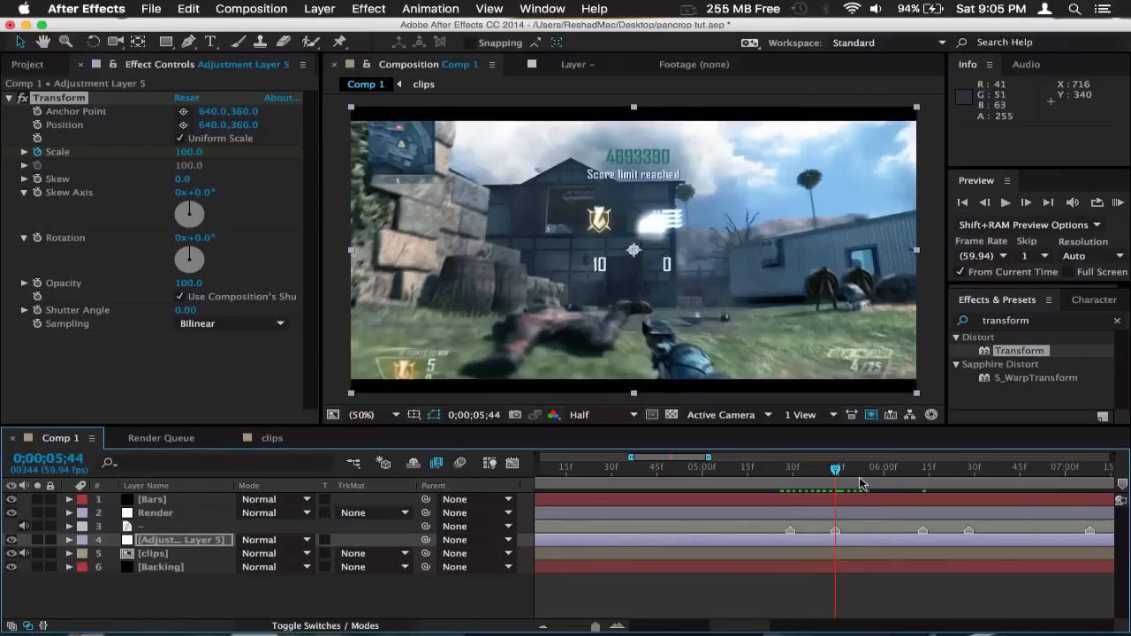
Add a Scale keyframe at 100 in the adjustment layer's Transform effect at 0;00;06;12, one frame before the next beat marker.
click(859, 481)
drag(864, 482, 926, 481)
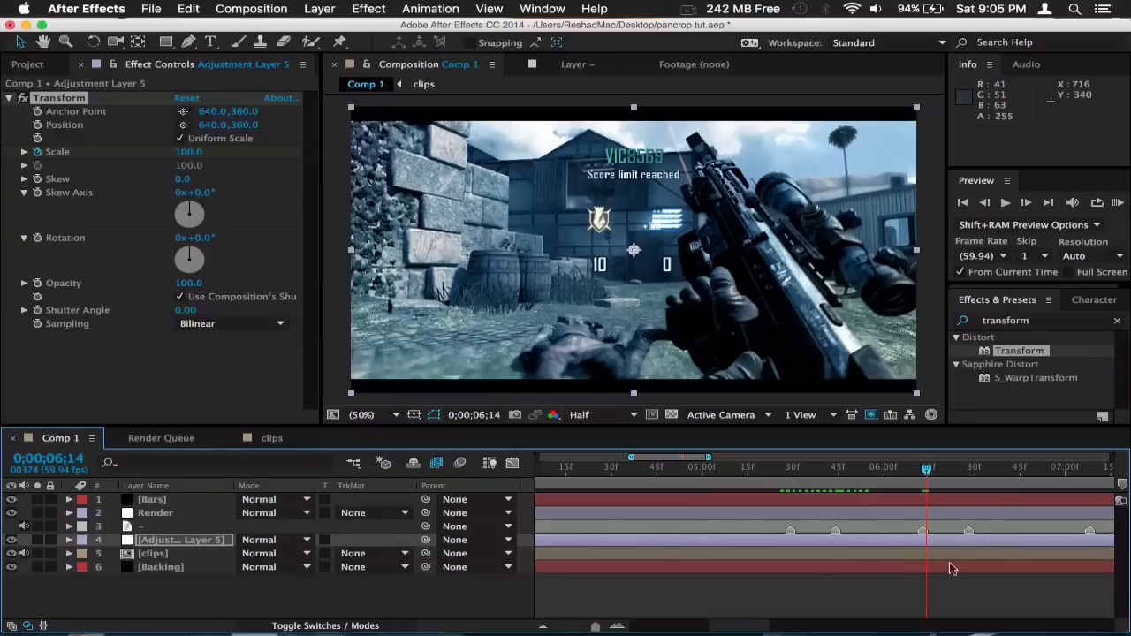
scroll(813, 517, right, 5)
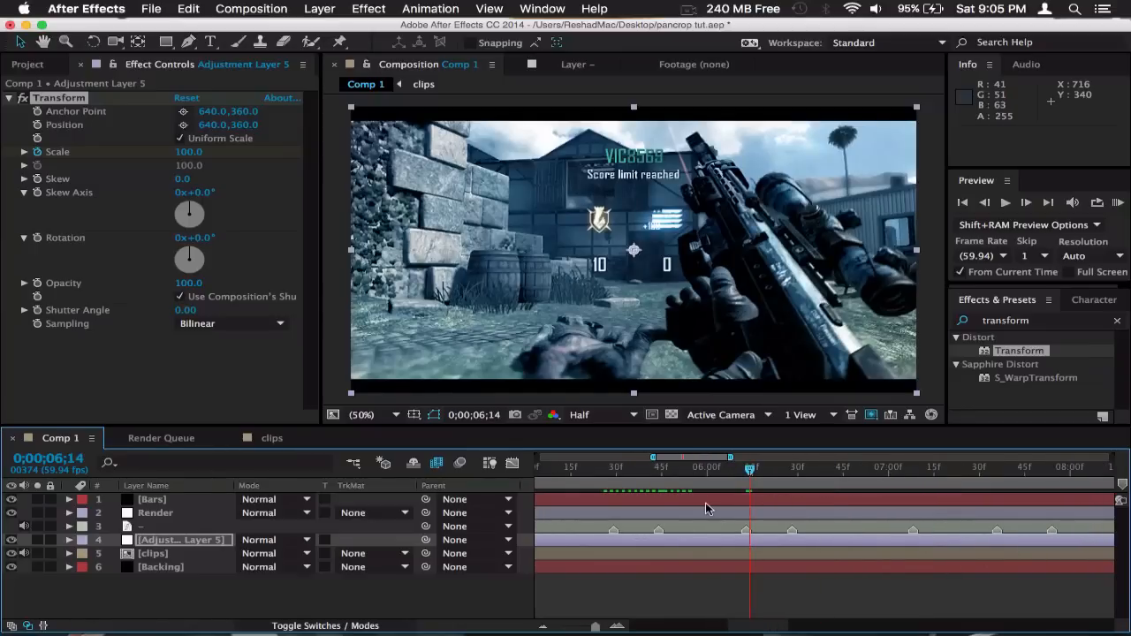
key(Page_Up)
key(Page_Up)
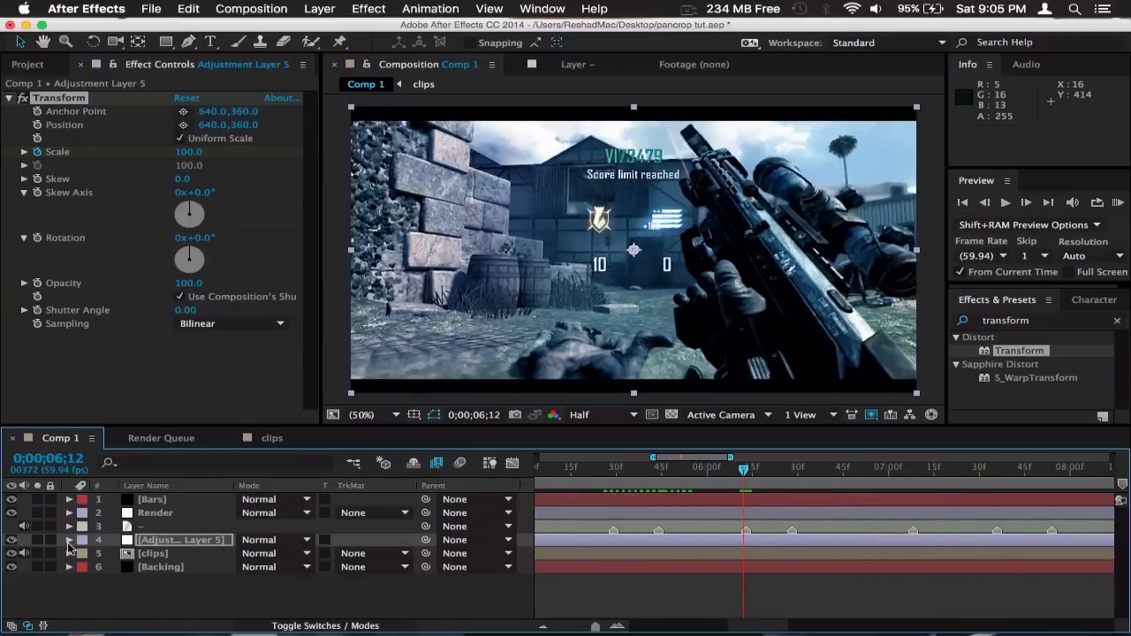
click(69, 541)
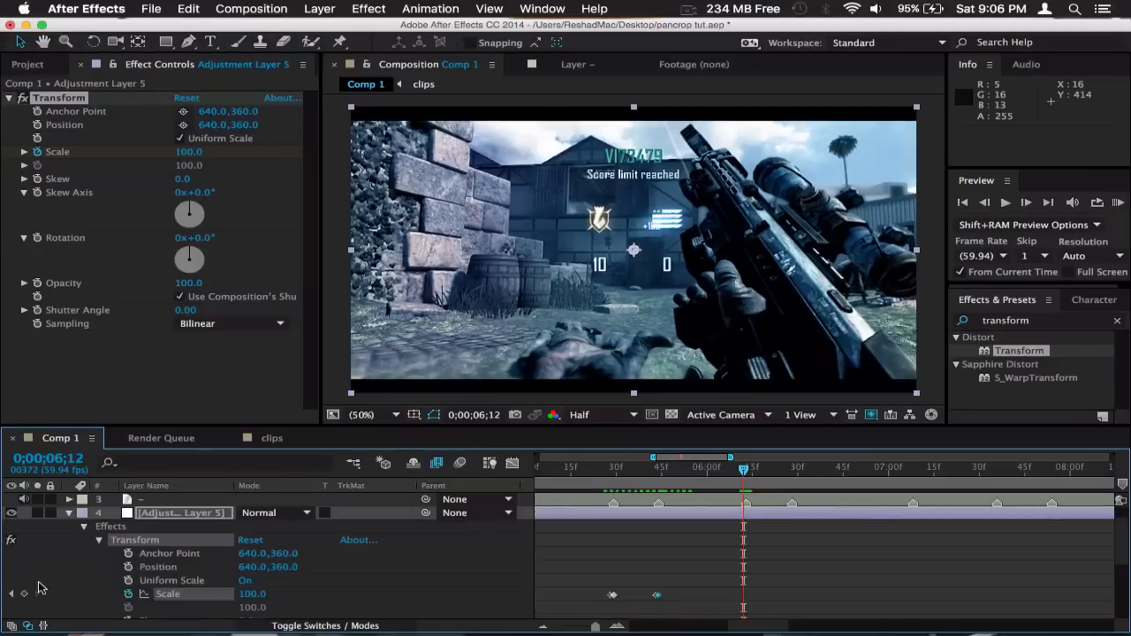
click(24, 593)
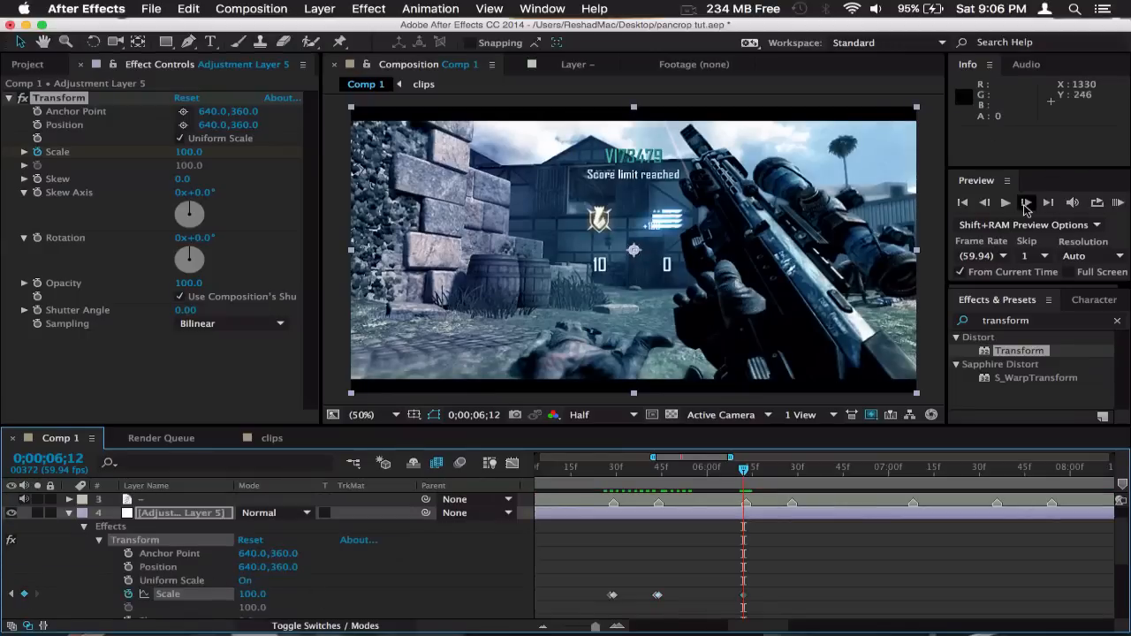
Set the Transform effect's Scale to 103 one frame further, on the beat marker at 0;00;06;13.
click(1026, 202)
click(262, 598)
text(103)
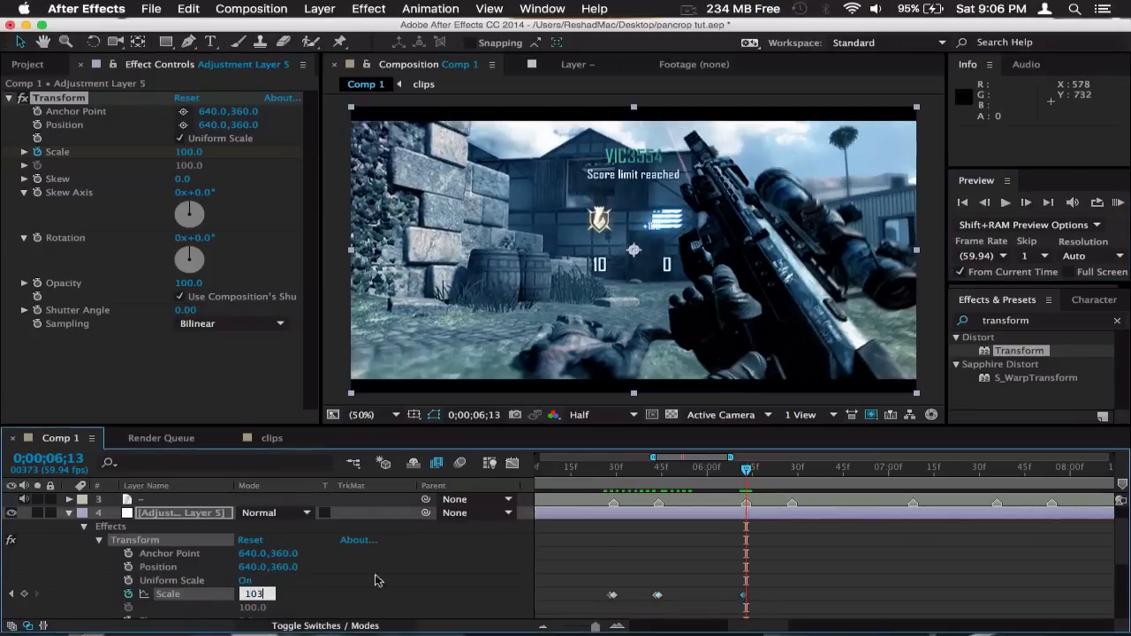
click(807, 539)
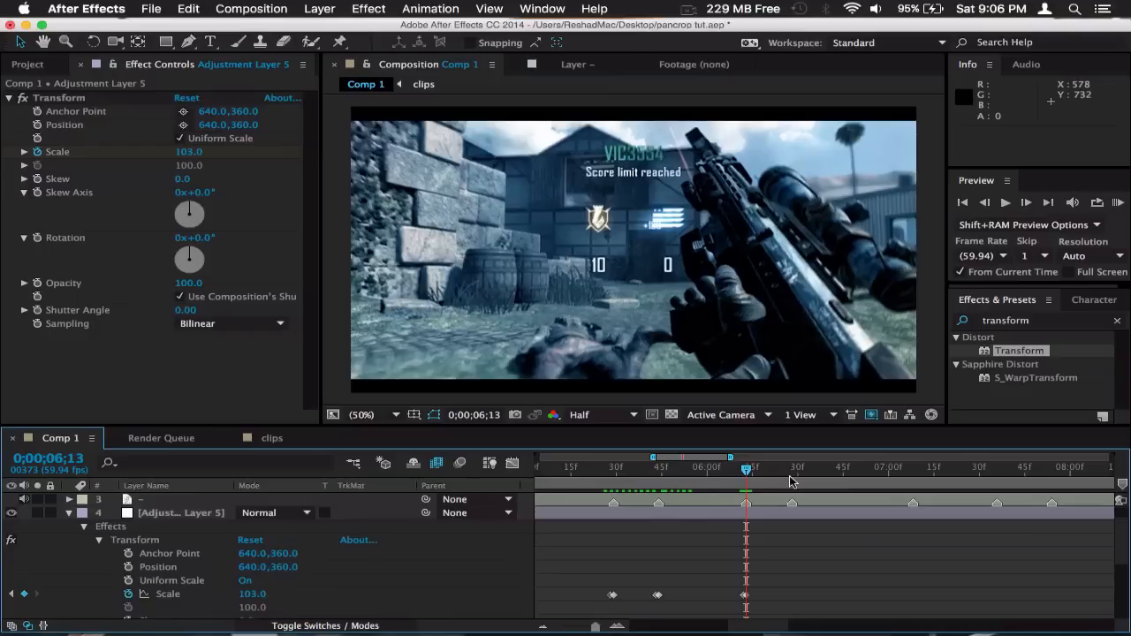
Copy the two Scale keyframes at 0;00;06;12 and 0;00;06;13 and paste them at 0;00;06;28 for the following beat marker.
click(791, 474)
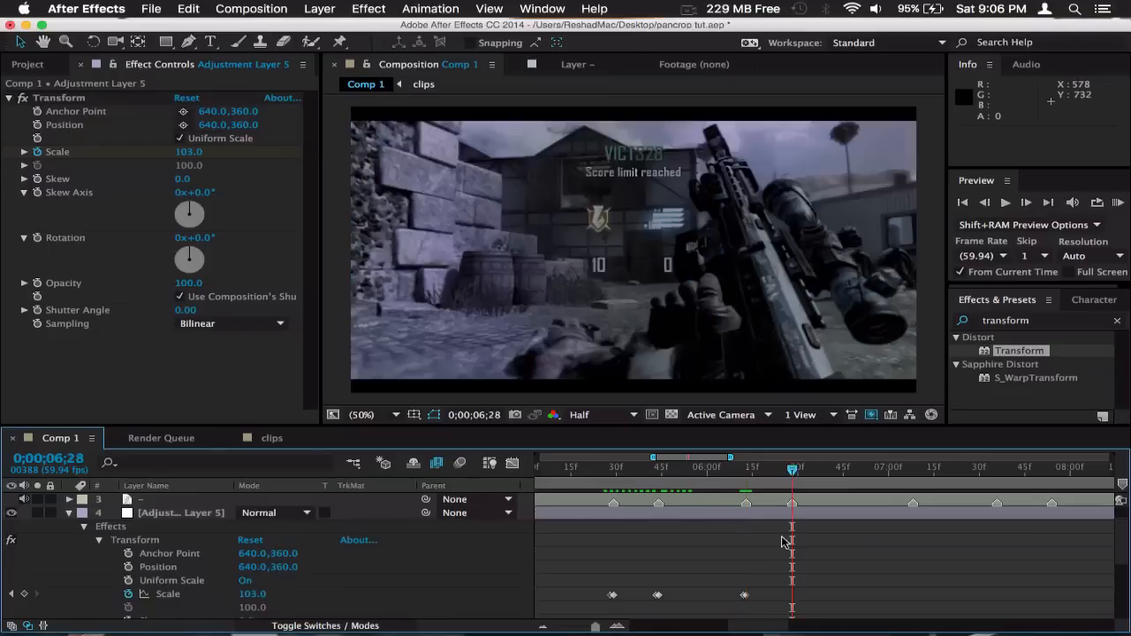
scroll(784, 542, down, 1)
scroll(784, 542, up, 1)
drag(779, 570, 739, 608)
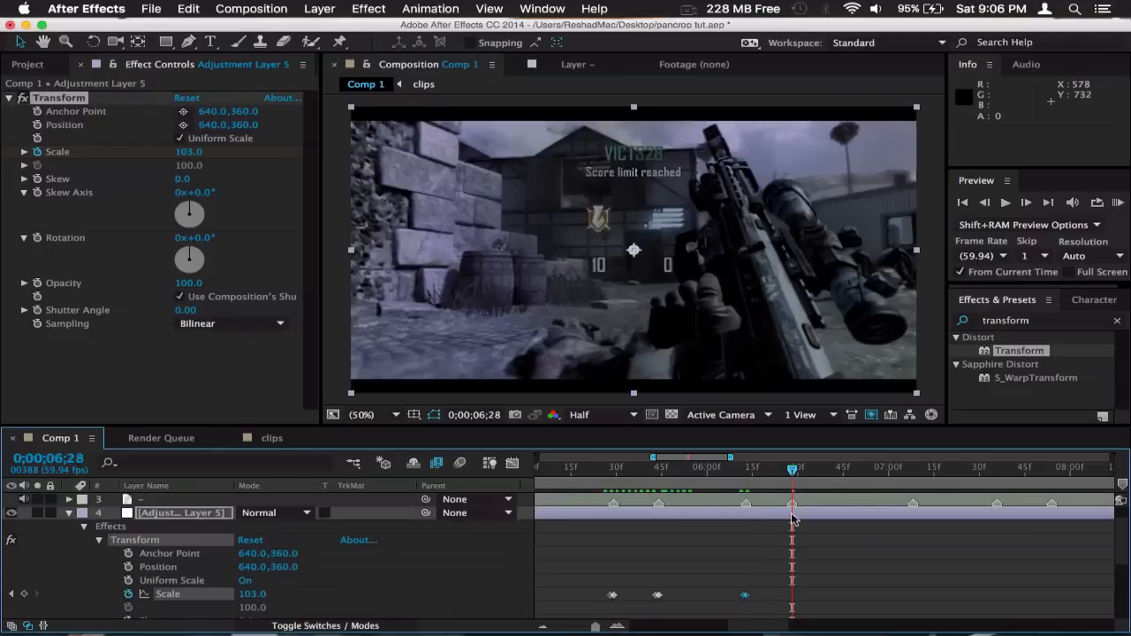
key(cmd+c)
key(super+v)
scroll(820, 610, down, 1)
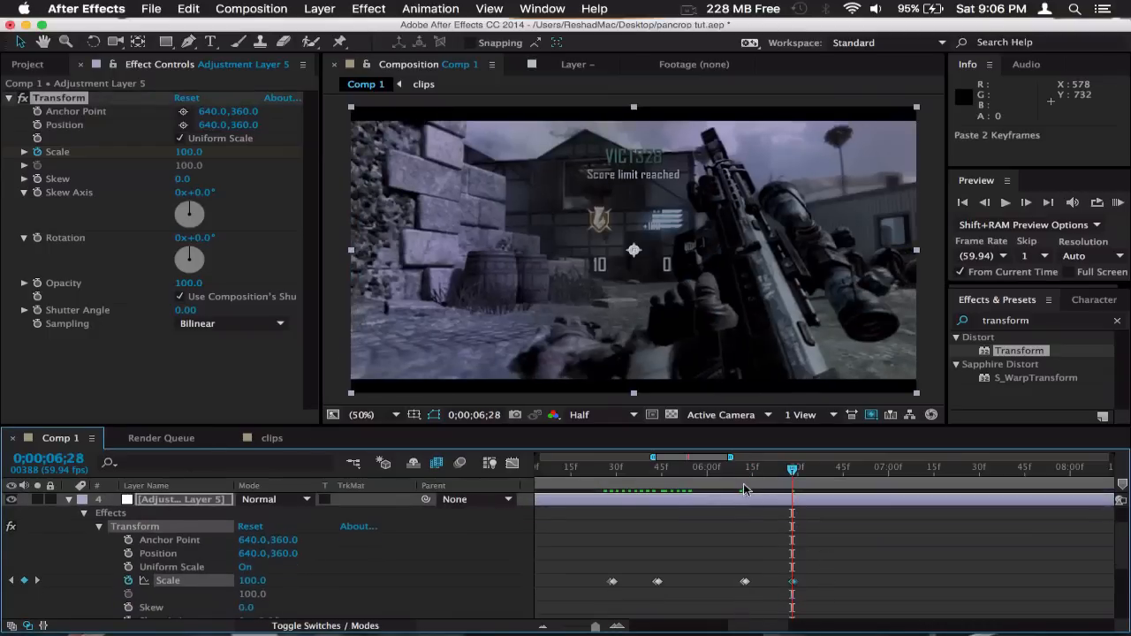
Start keyframing the Transform effect's Rotation at 0° on 0;00;06;12, alongside the Scale keyframe.
click(742, 487)
scroll(715, 603, down, 3)
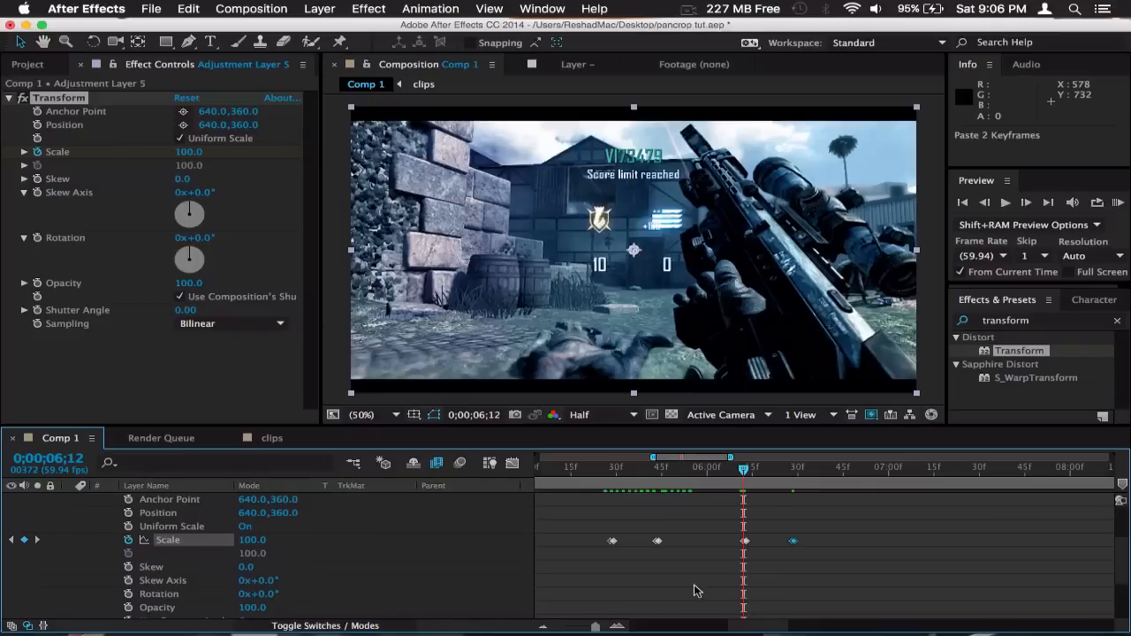
scroll(155, 539, down, 4)
scroll(148, 561, up, 2)
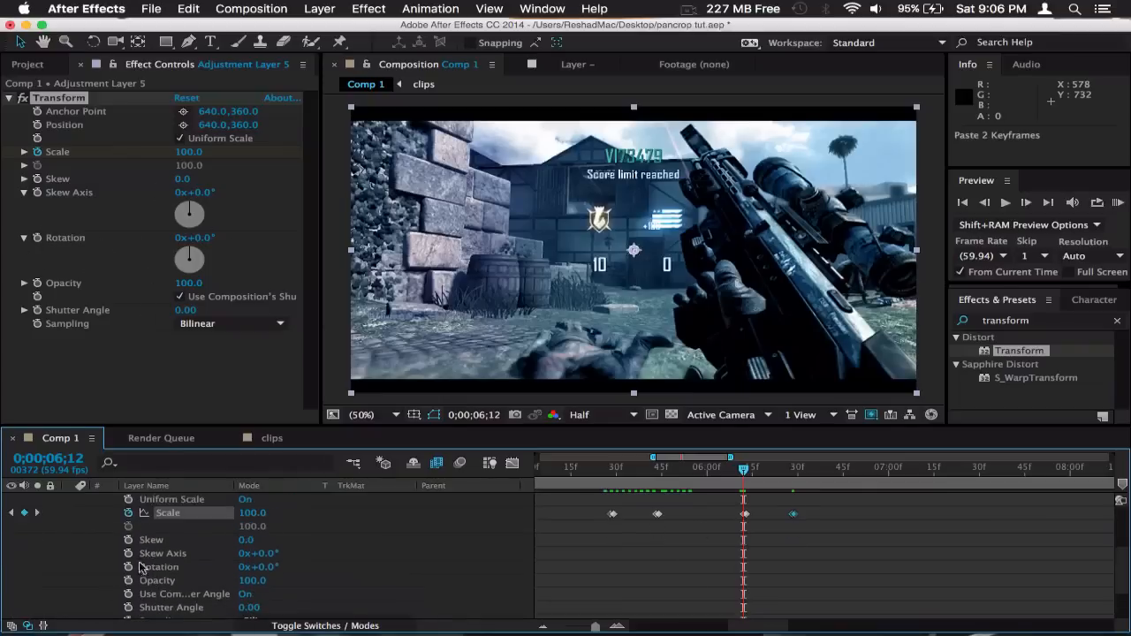
click(129, 566)
scroll(292, 531, up, 2)
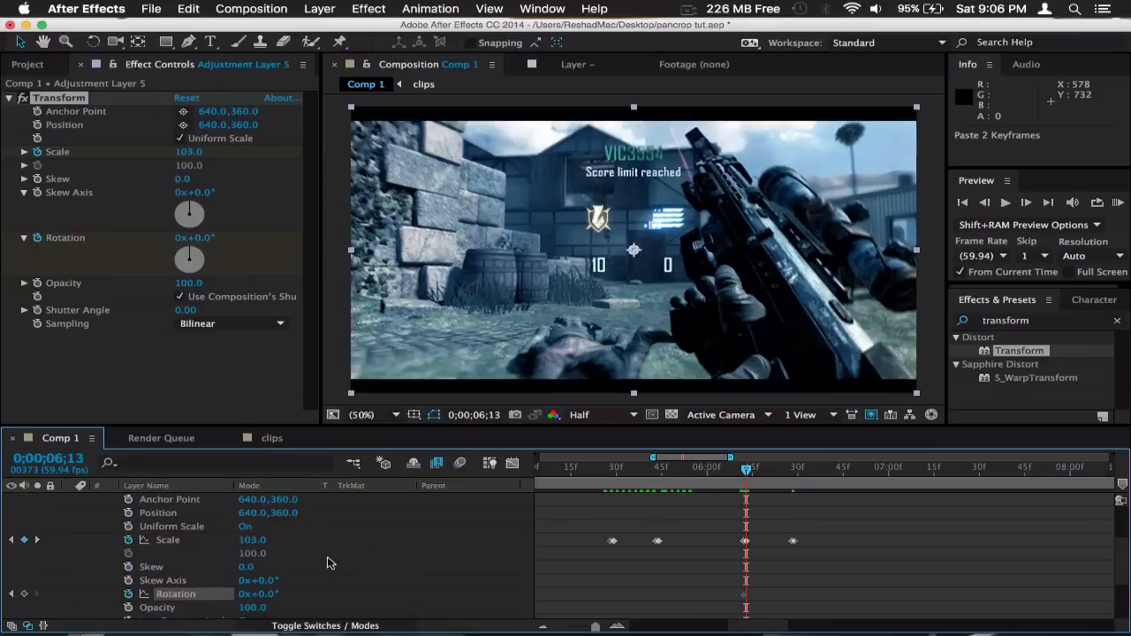
Set the Transform effect's Rotation to 2° on the beat at 0;00;06;13.
scroll(748, 510, up, 3)
scroll(751, 533, down, 3)
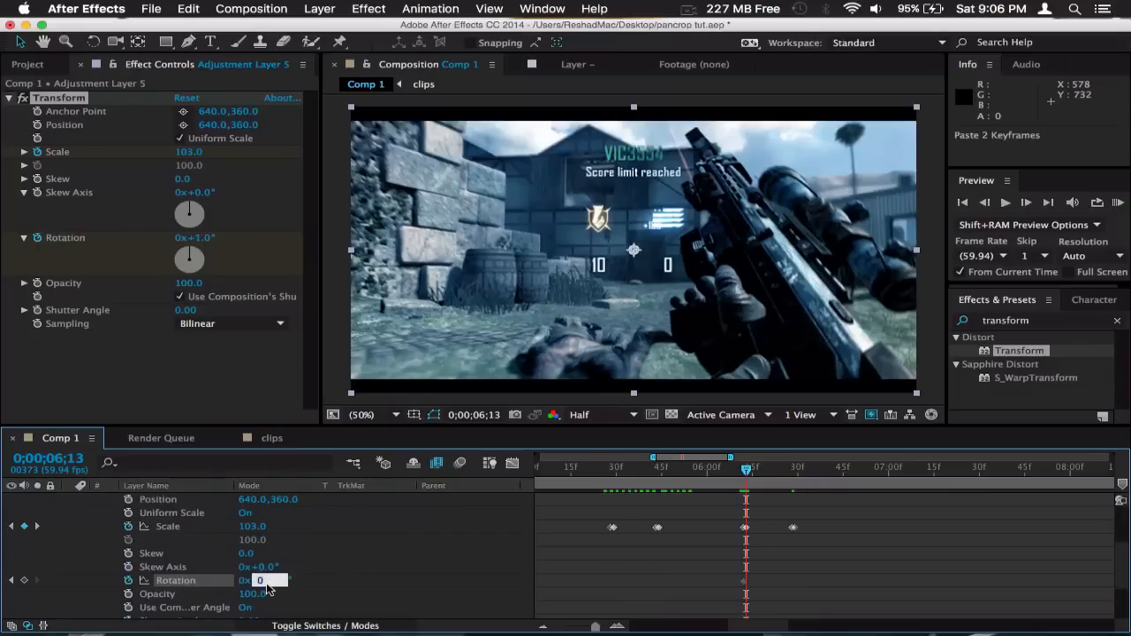
text(2)
key(Return)
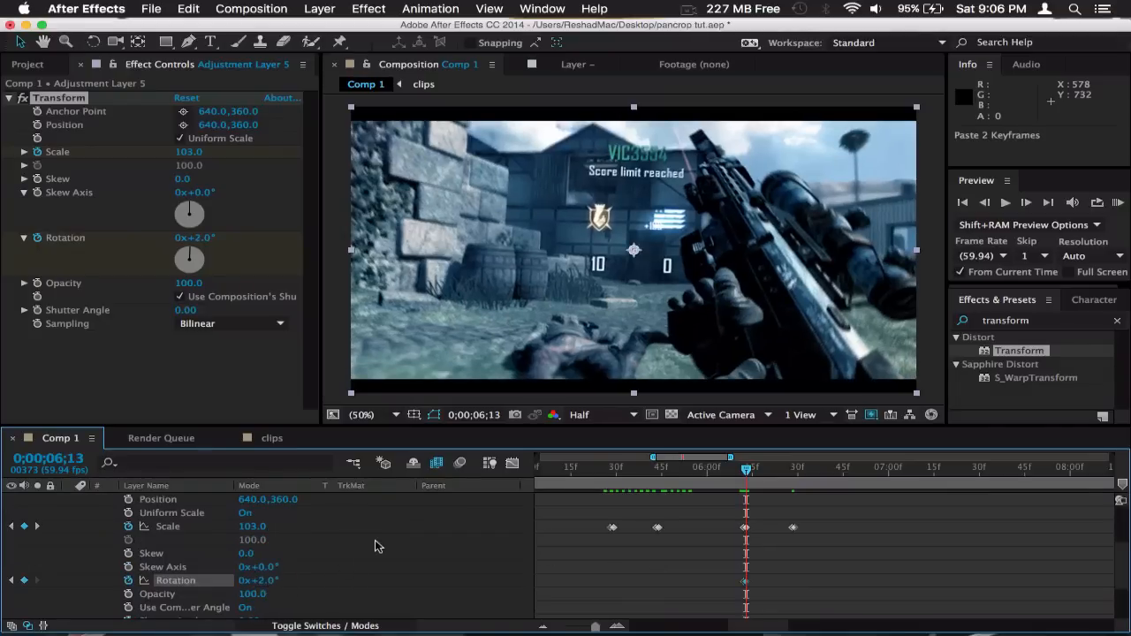
click(450, 536)
Keyframe the Transform effect's Rotation back at 0° on 0;00;06;28, in line with the pasted Scale keyframe.
scroll(449, 535, up, 1)
click(793, 470)
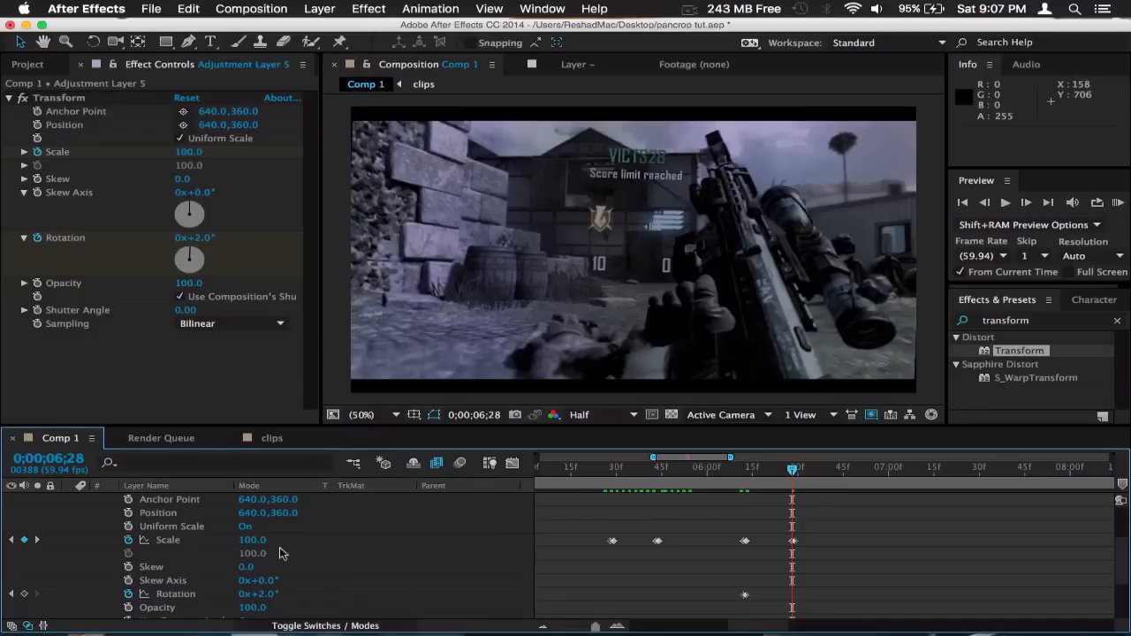
scroll(346, 547, up, 3)
scroll(346, 548, down, 5)
scroll(346, 548, left, 2)
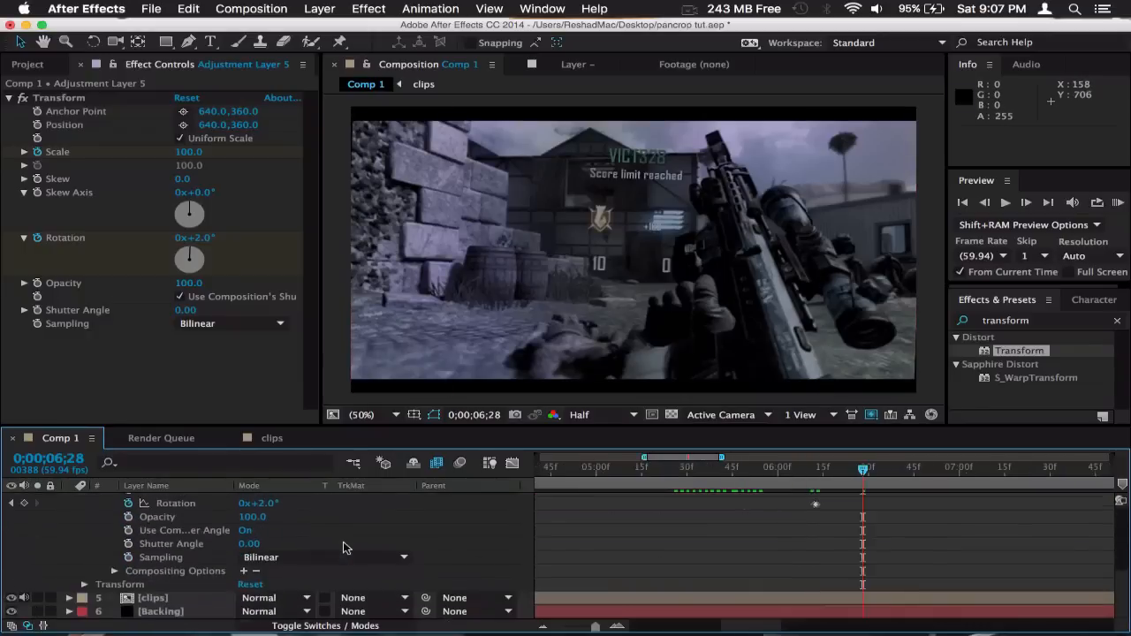
scroll(346, 548, up, 2)
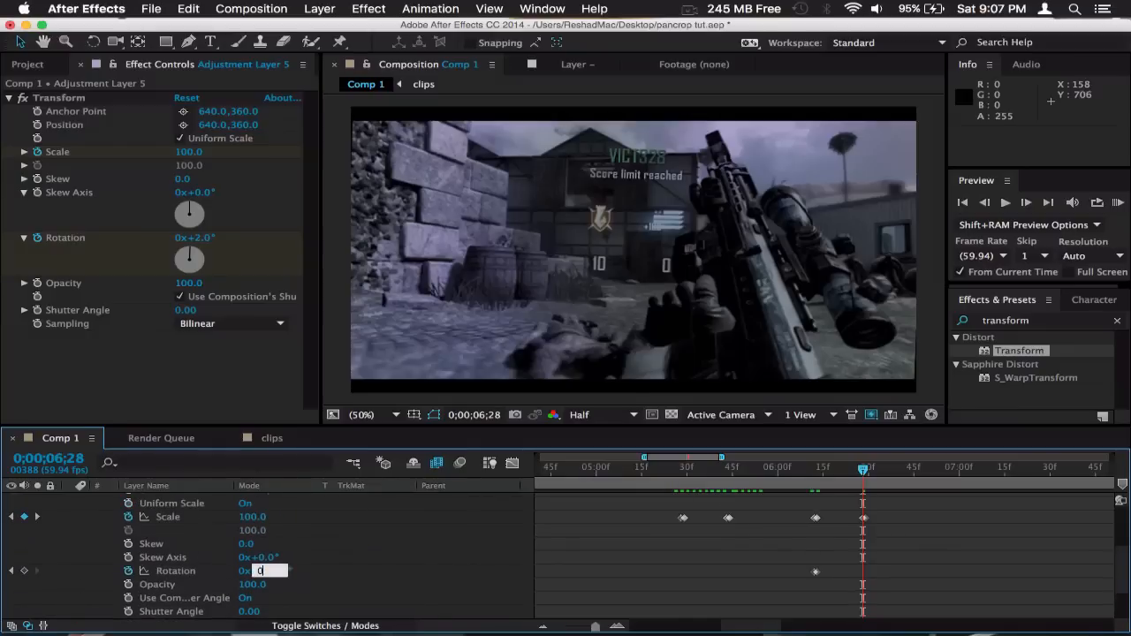
key(Return)
Set the Transform effect's Rotation to -2° one frame further, at 0;00;06;29.
click(37, 518)
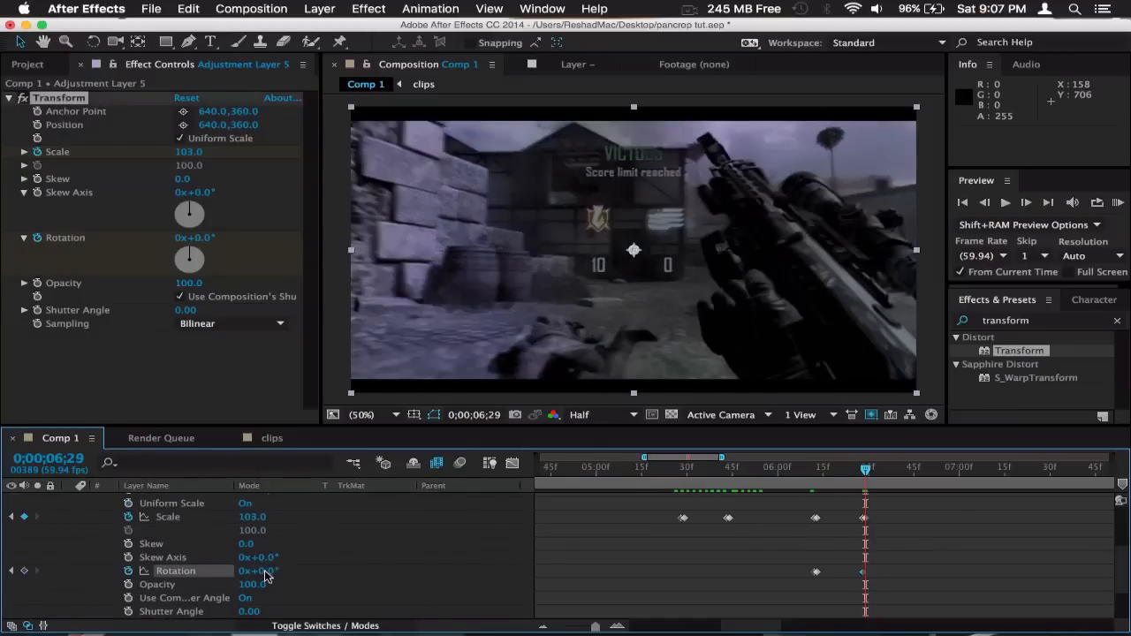
text(-2)
key(Return)
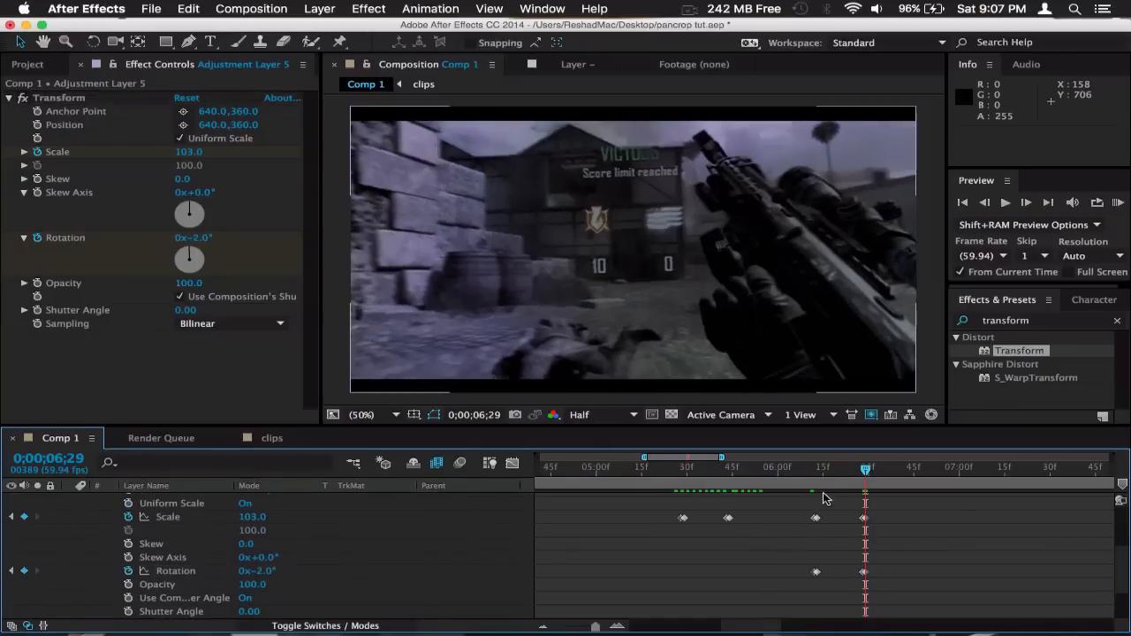
Scrub from 0;00;06;15 to 0;00;06;34 to check the combined zoom and rotation pumps.
click(820, 486)
drag(820, 486, 823, 488)
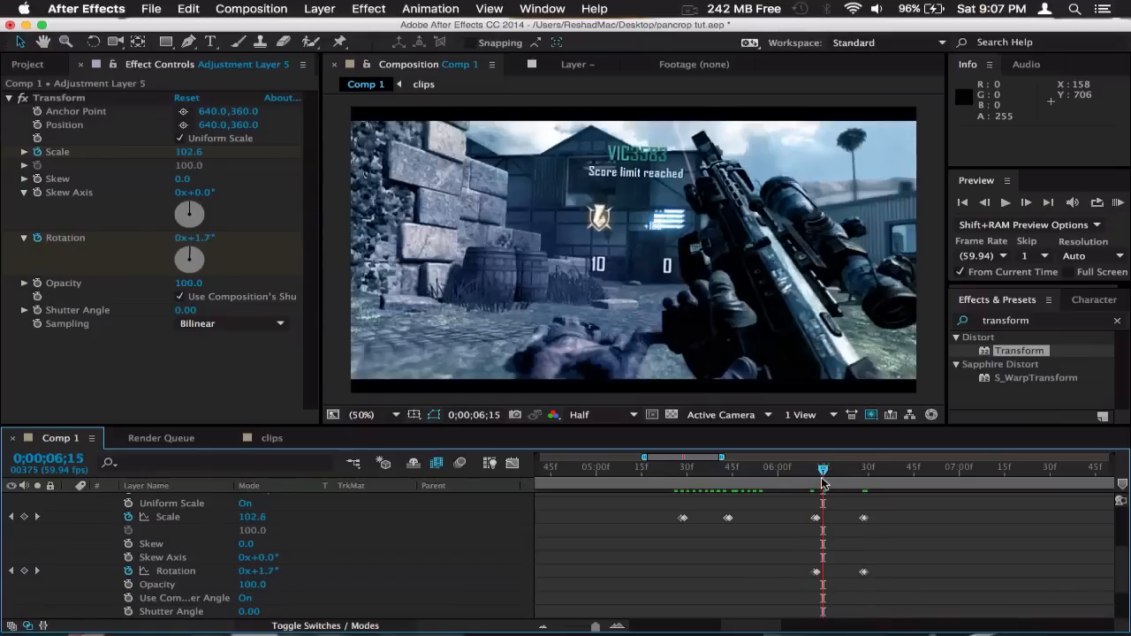
drag(823, 484, 880, 484)
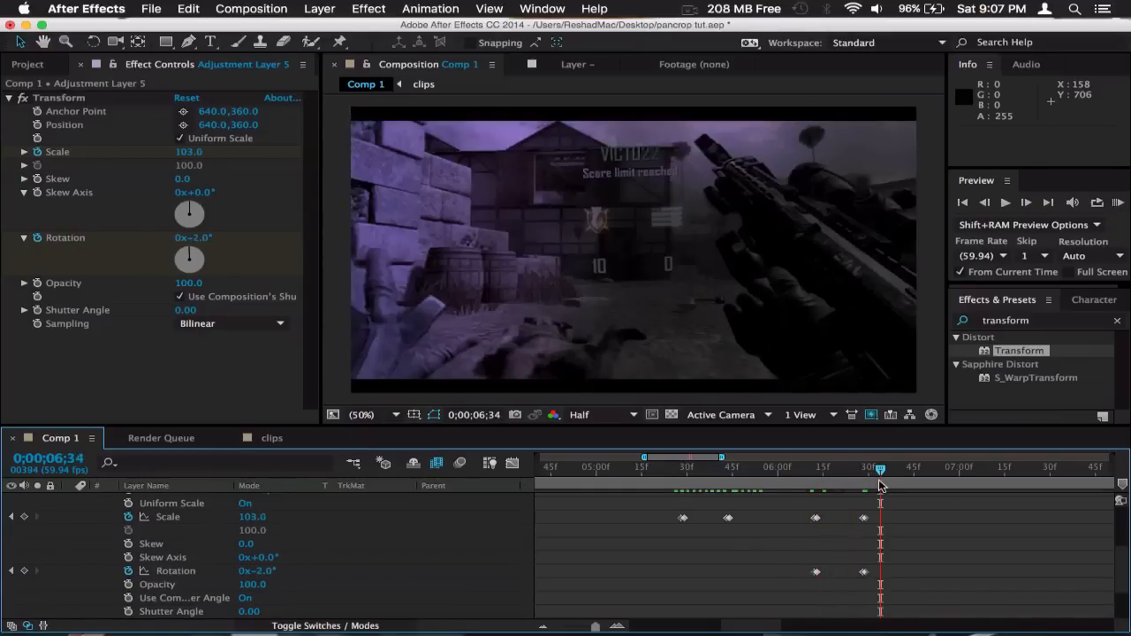
Keyframe the Transform effect's Rotation at 0° and Scale at 100 on 0;00;07;08, just before the next beat marker.
scroll(879, 482, right, 5)
scroll(879, 483, up, 5)
drag(795, 482, 877, 481)
scroll(321, 575, down, 4)
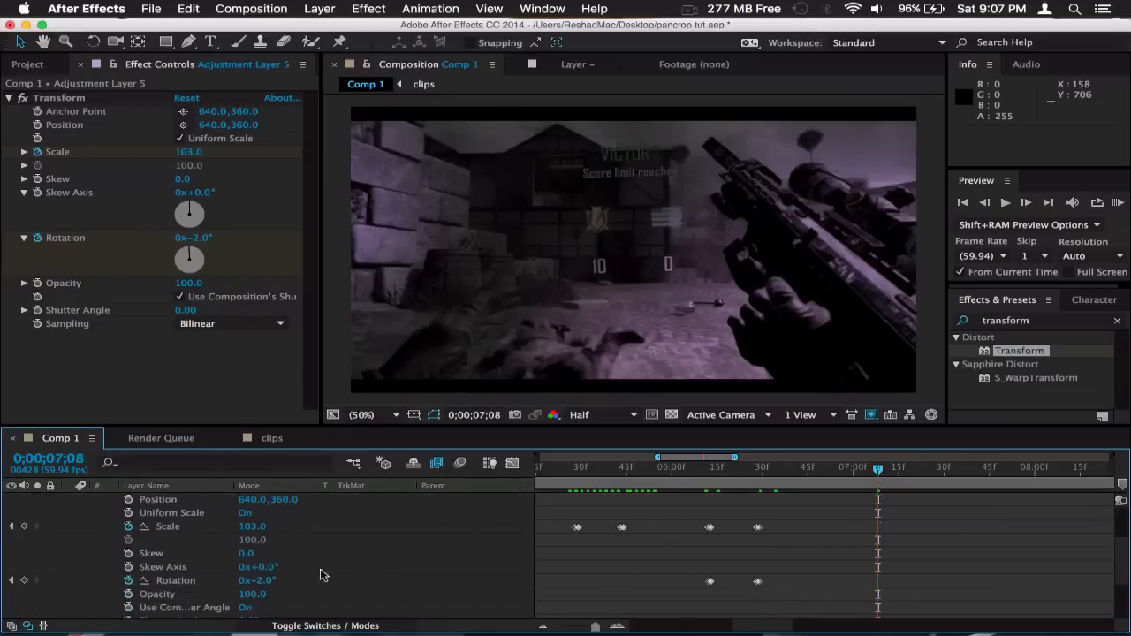
scroll(321, 576, down, 1)
click(267, 568)
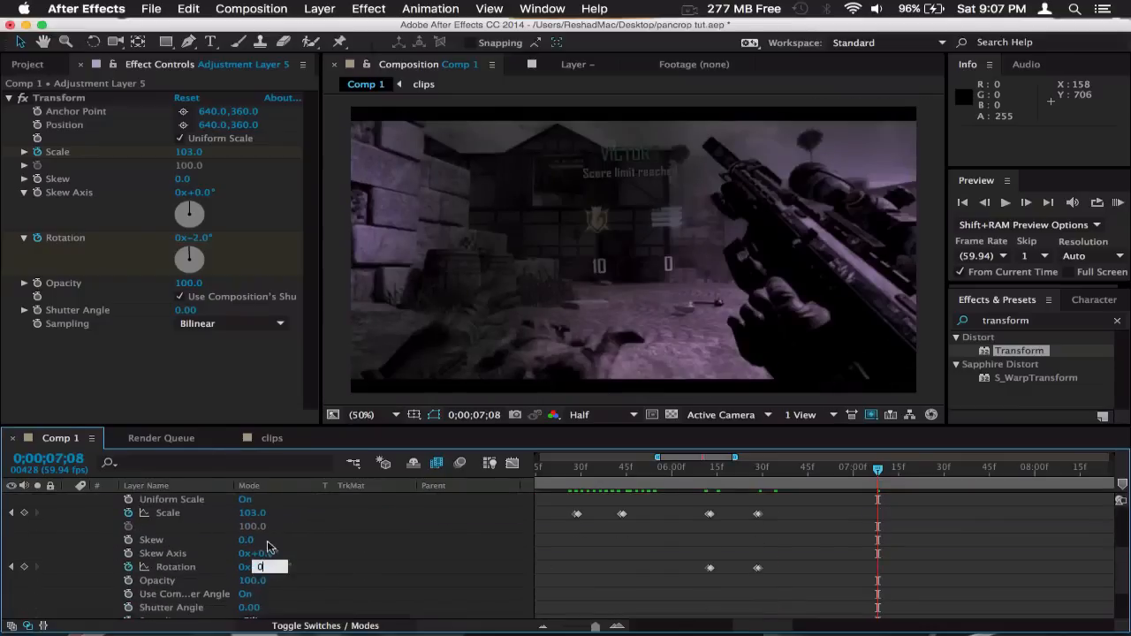
click(254, 514)
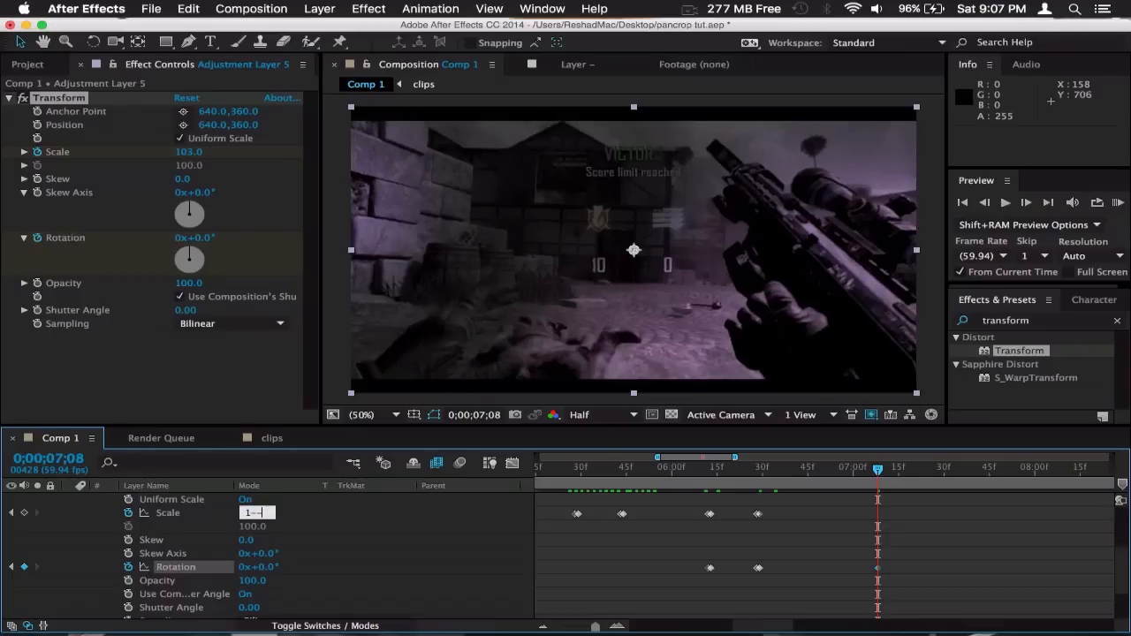
text(100)
key(Return)
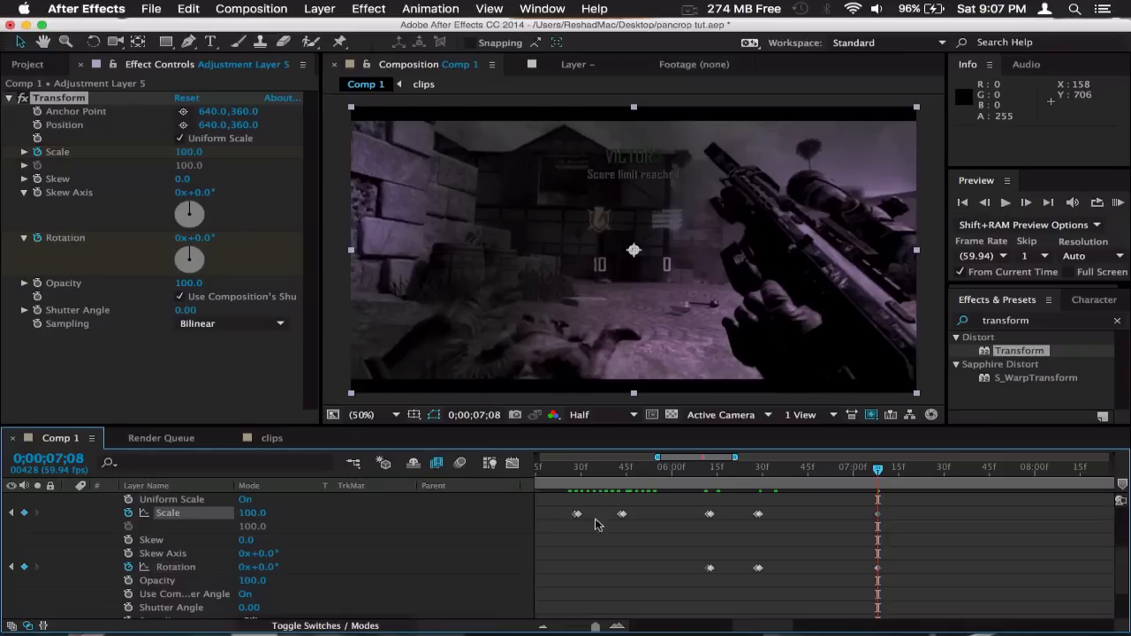
RAM preview the zoom and rotation pumps from 0;00;06;08 and scrub across their keyframes.
drag(573, 486, 695, 481)
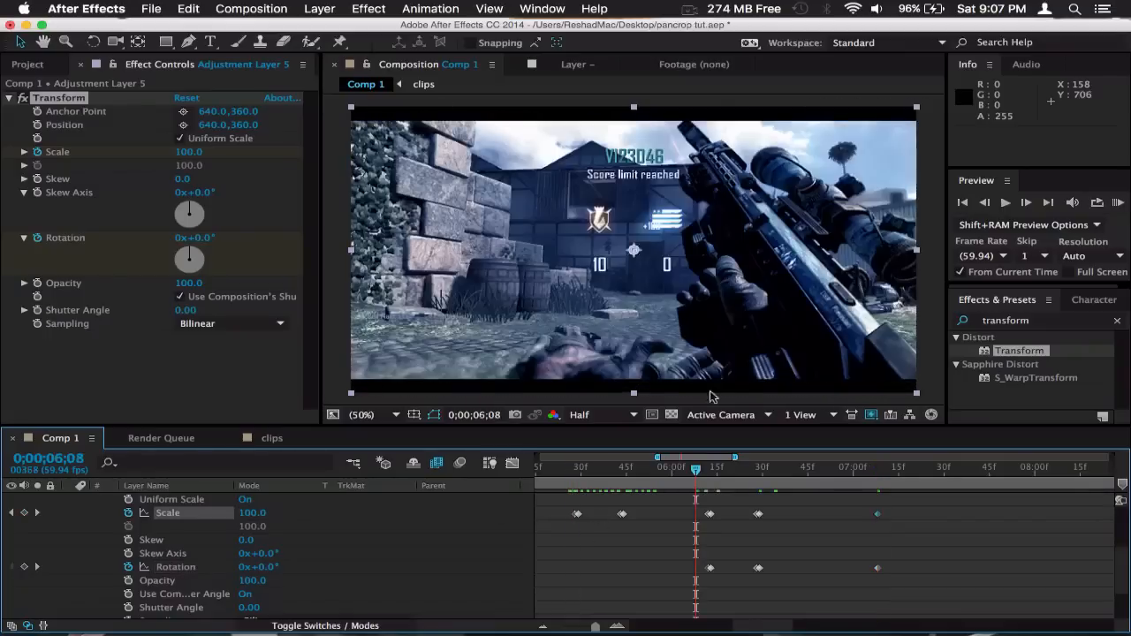
click(1117, 204)
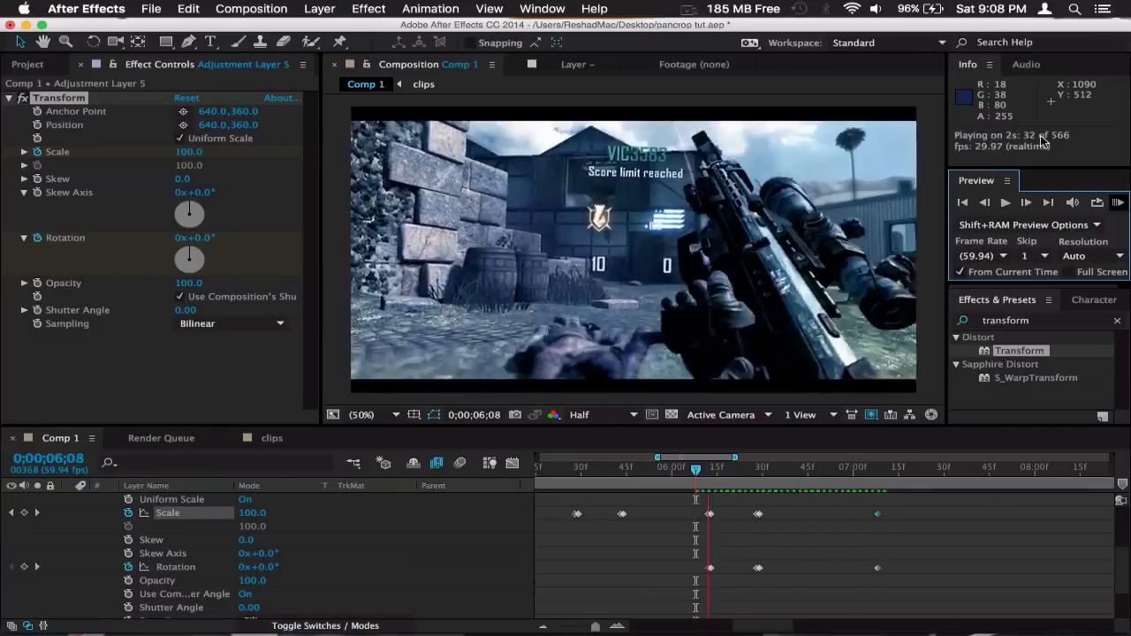
key(space)
drag(701, 474, 770, 484)
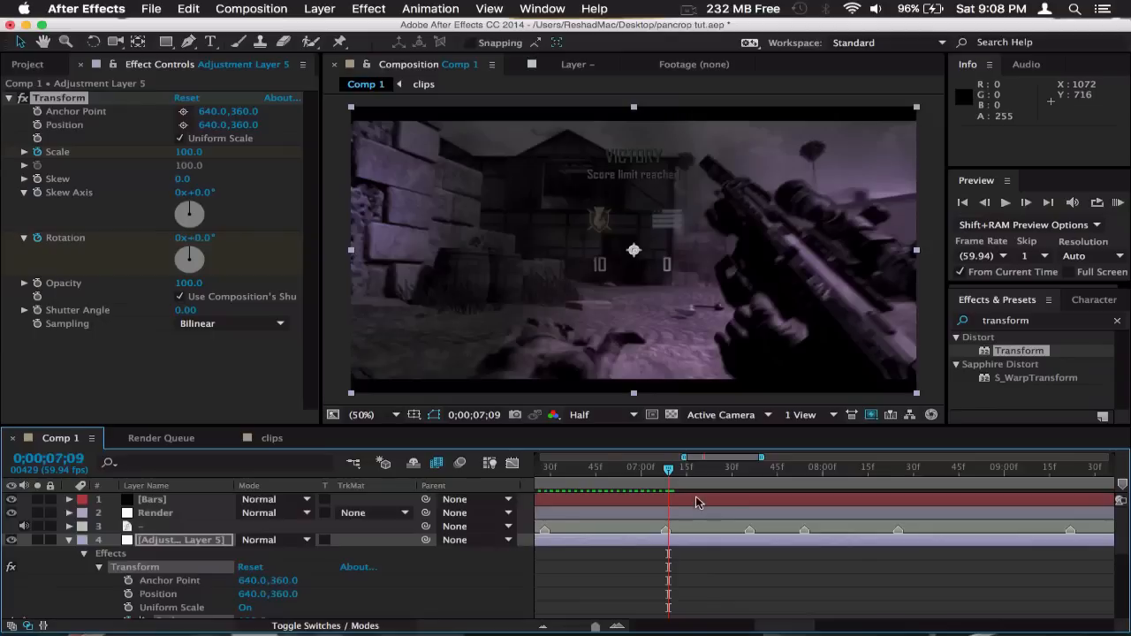
Zoom the timeline out around 0;00;07;09 to view the remaining beat markers.
scroll(697, 502, left, 2)
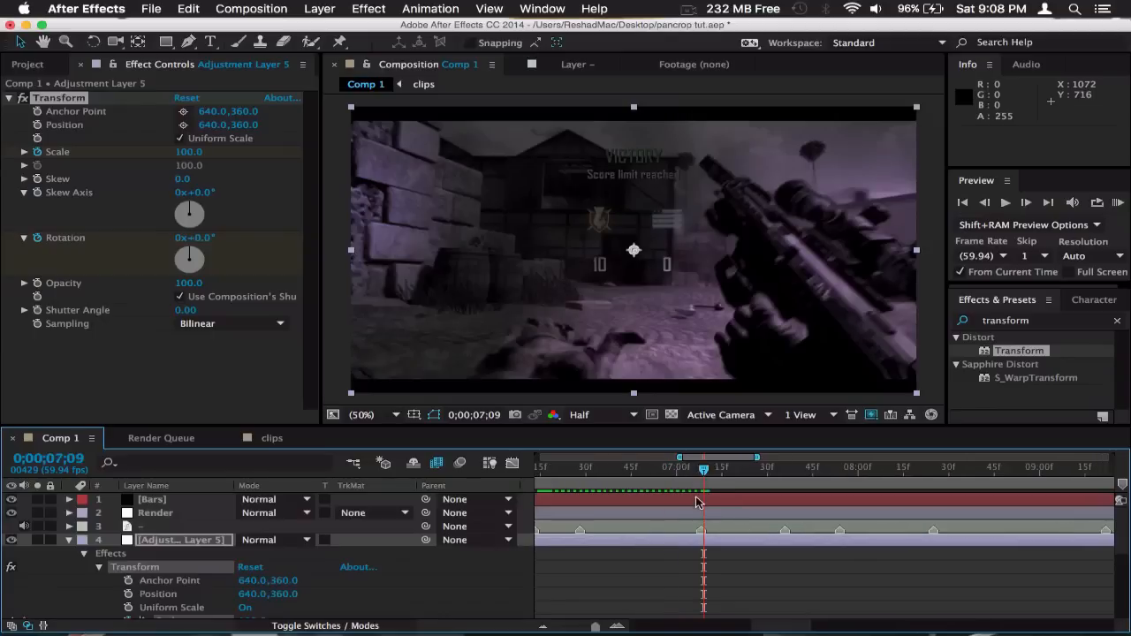
scroll(698, 501, down, 1)
click(543, 626)
scroll(667, 590, up, 1)
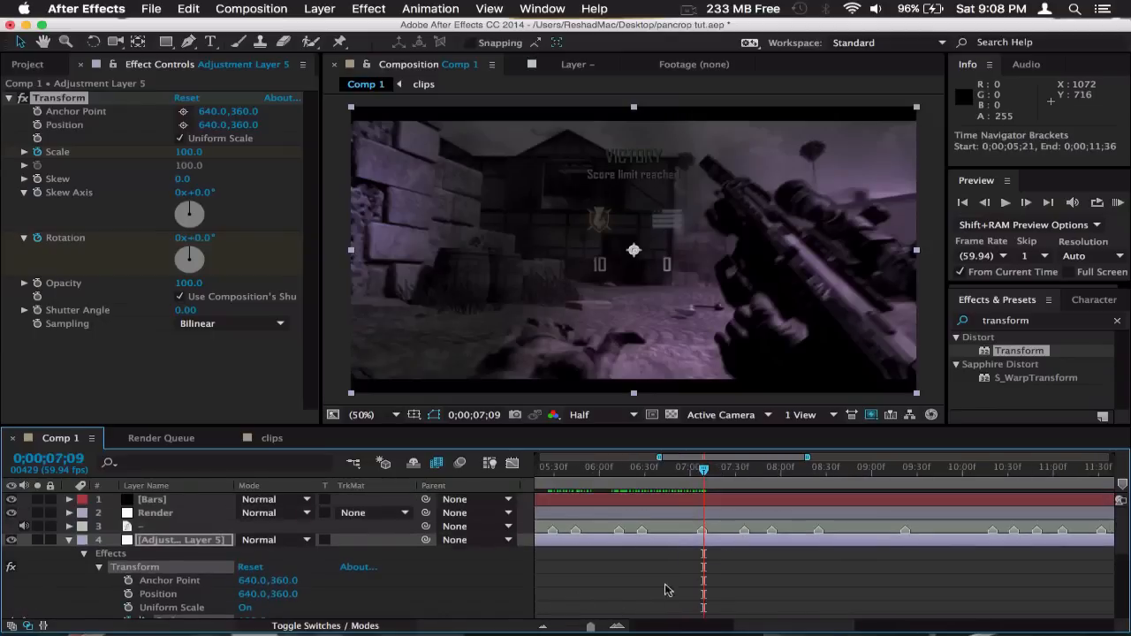
Preview the audio from 0;00;07;09 to hear how the beats line up with the next markers.
click(621, 624)
scroll(718, 580, down, 3)
scroll(663, 548, up, 3)
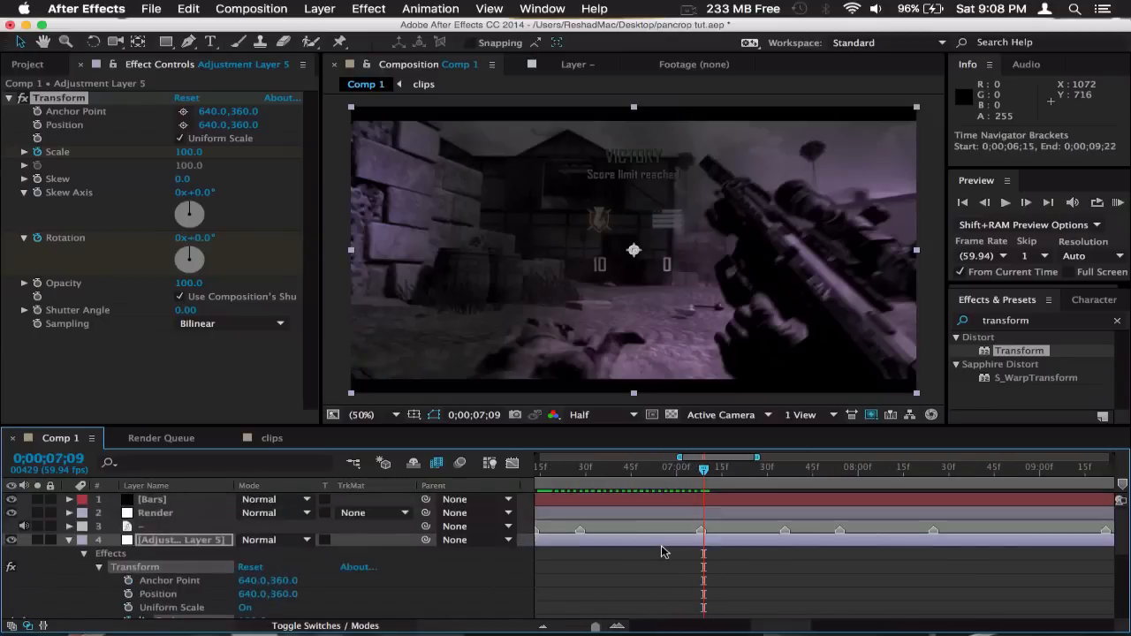
scroll(786, 570, right, 2)
click(543, 626)
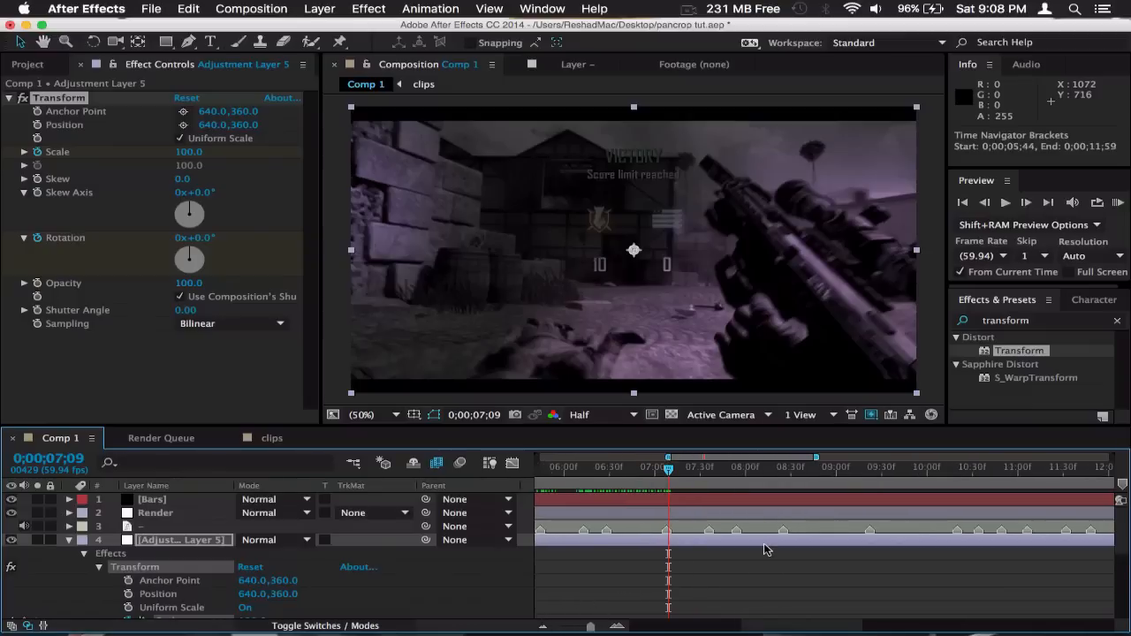
scroll(767, 548, down, 2)
key(KP_Decimal)
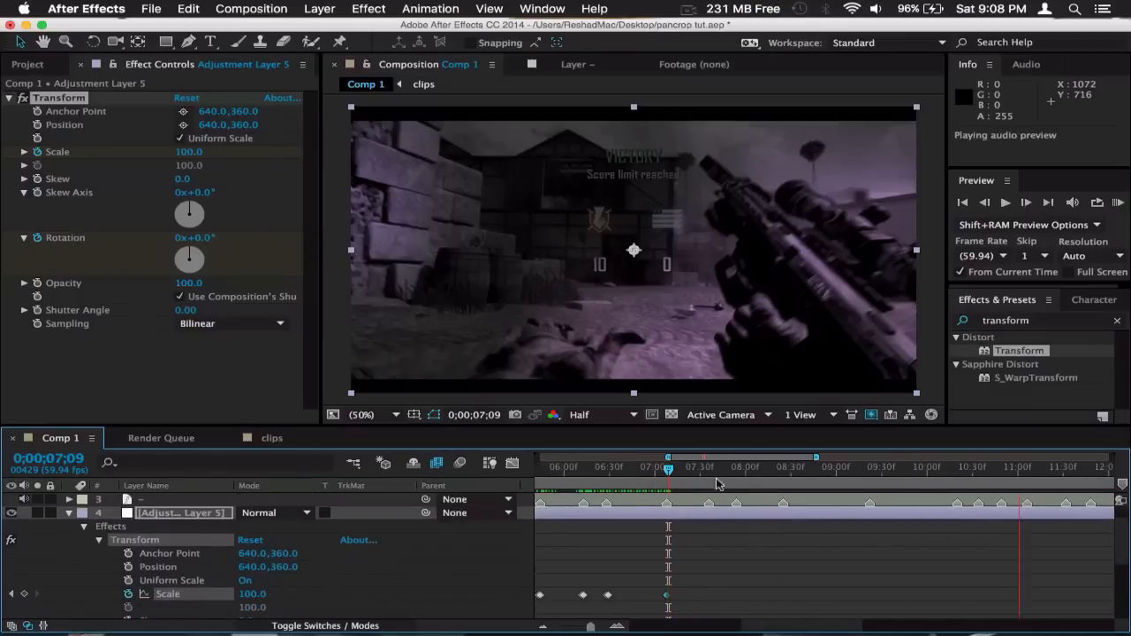
key(space)
Keyframe the Transform effect's Scale at 103 on 0;00;07;09, one frame after the existing keyframe.
scroll(716, 530, down, 4)
click(617, 626)
scroll(707, 548, up, 2)
click(1026, 202)
drag(252, 567, 256, 567)
click(713, 560)
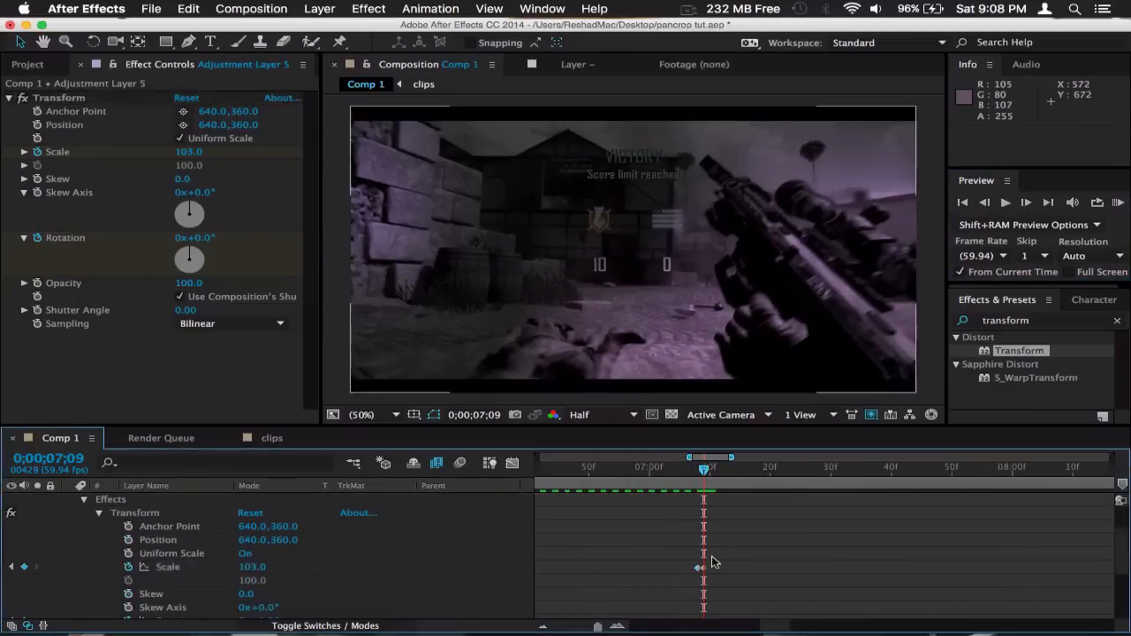
Copy the 100 and 103 Scale keyframes and paste them at 0;00;07;35, one frame before the next beat marker.
drag(717, 539, 689, 575)
key(super+c)
scroll(760, 539, up, 4)
click(797, 476)
key(Page_Up)
key(super+v)
Paste the copied Scale keyframe pair at 0;00;07;53 and 0;00;08;24, one frame before each following beat marker.
click(903, 475)
key(Page_Up)
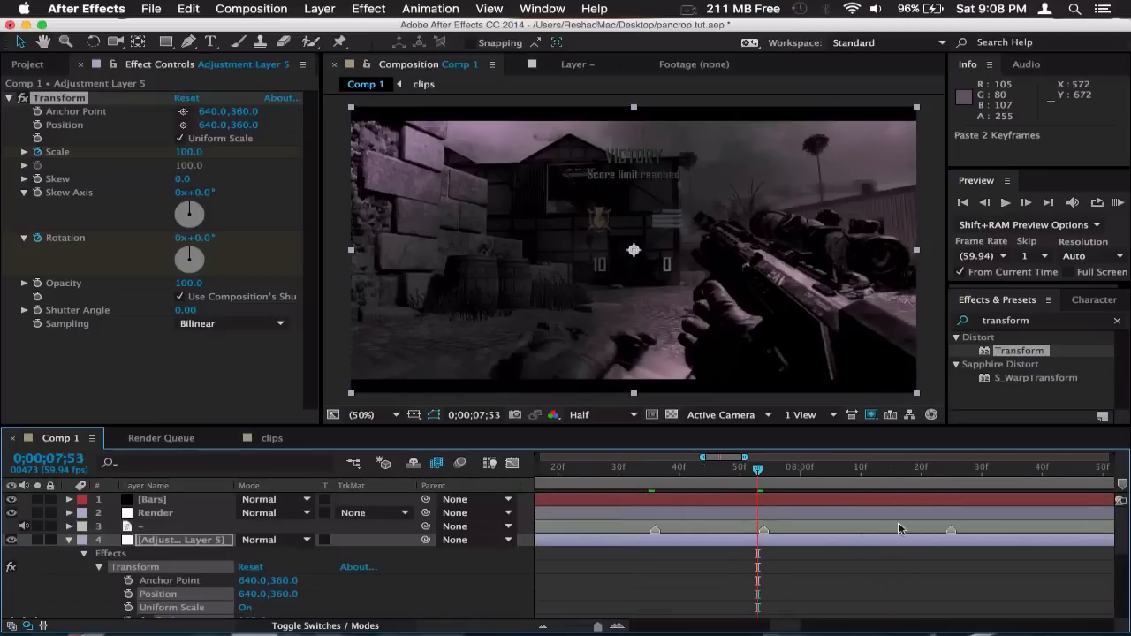
key(super+v)
click(950, 475)
key(Page_Up)
key(super+v)
Keyframe the Transform effect's Rotation on 0;00;07;35 and at 2° on 0;00;07;36.
scroll(734, 522, down, 4)
click(38, 527)
click(266, 582)
text(2)
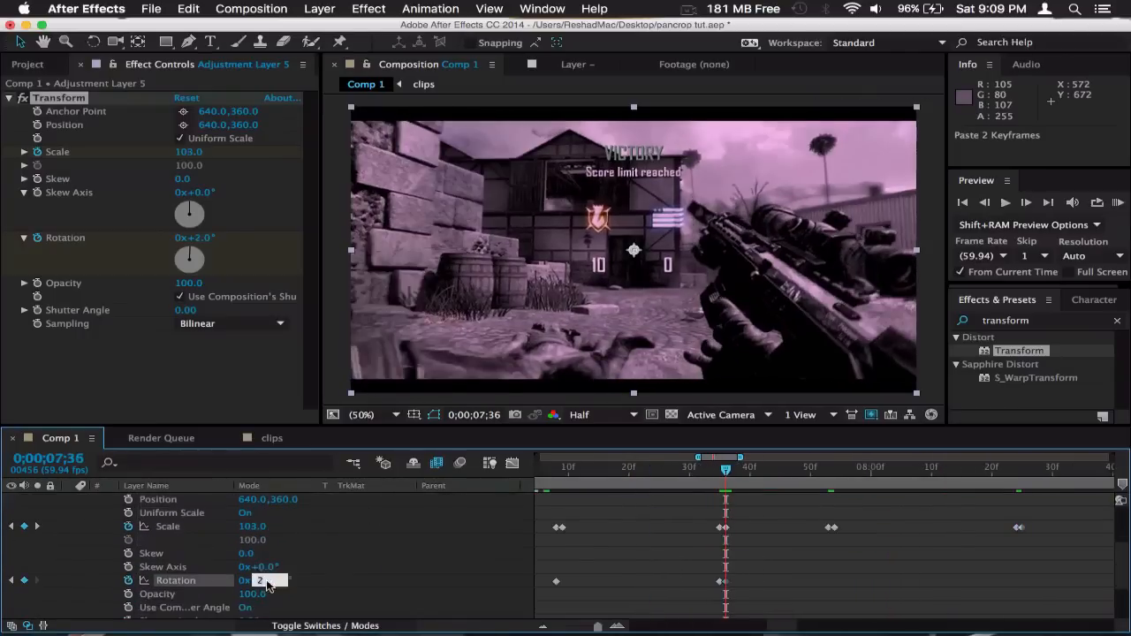
Keyframe Rotation at 0° on 0;00;07;53, -2° on the next frame and 0° on 0;00;08;24.
click(37, 528)
click(257, 581)
text(0)
click(37, 527)
click(262, 582)
text(-2)
click(37, 527)
click(264, 582)
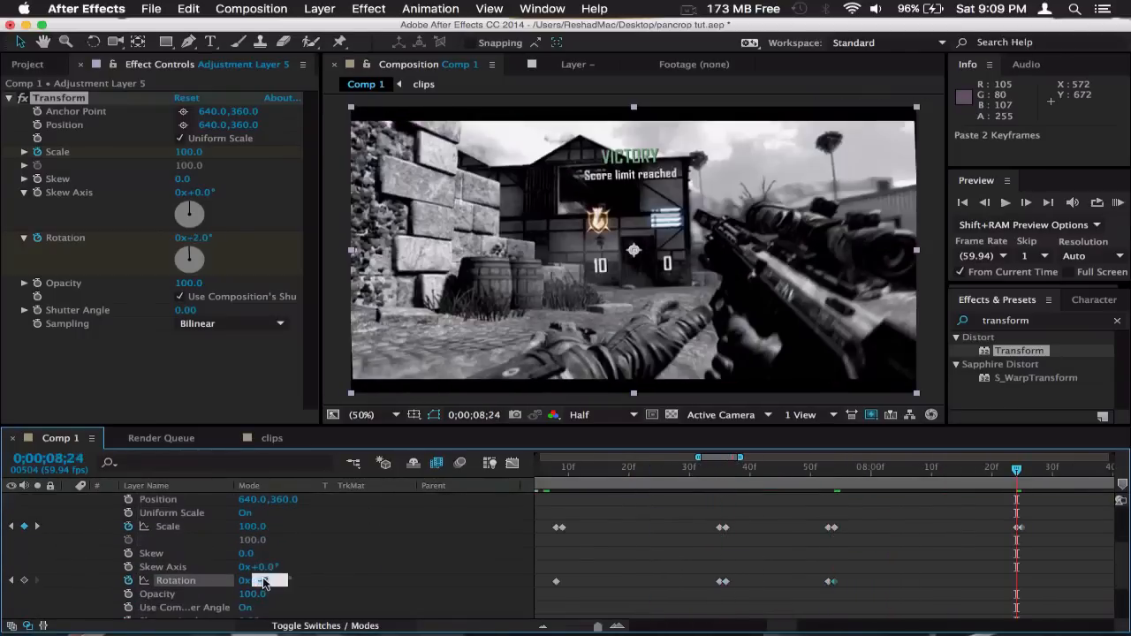
text(0)
Paste the copied Scale keyframe pair at the beat marker around 0;00;09;22.
scroll(707, 565, right, 3)
click(544, 626)
scroll(952, 562, right, 4)
scroll(952, 562, up, 4)
click(802, 471)
scroll(904, 579, down, 2)
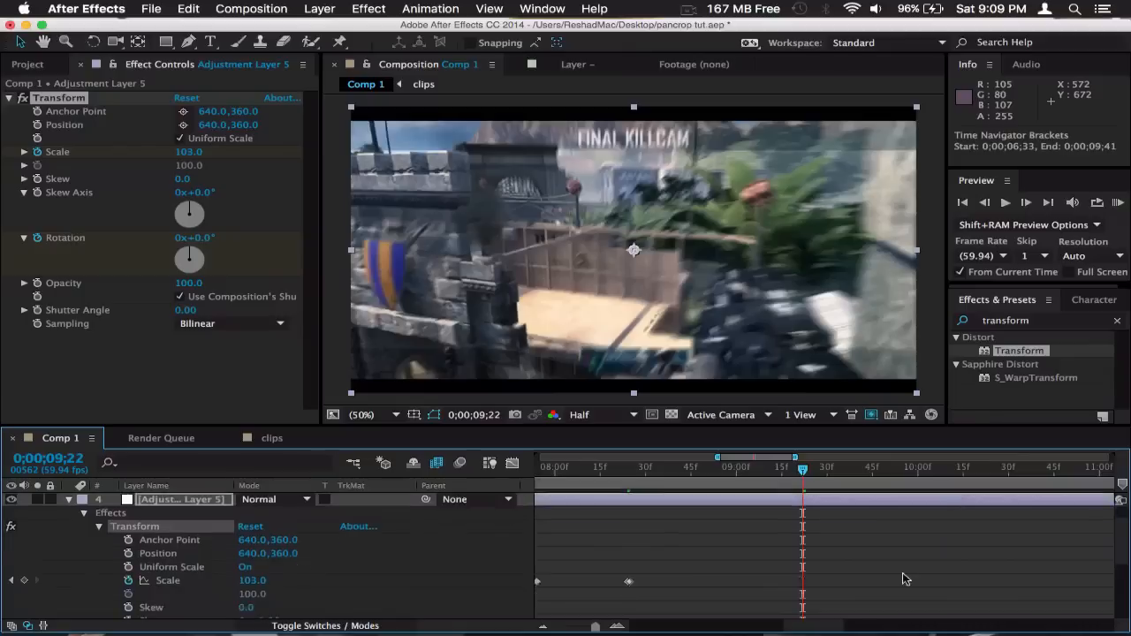
scroll(903, 579, down, 2)
scroll(269, 606, down, 3)
key(super+v)
Scrub from 0;00;10;06 to 0;00;10;16 and preview the audio to check the upcoming run of beat markers.
scroll(682, 550, up, 5)
scroll(681, 549, right, 3)
click(829, 478)
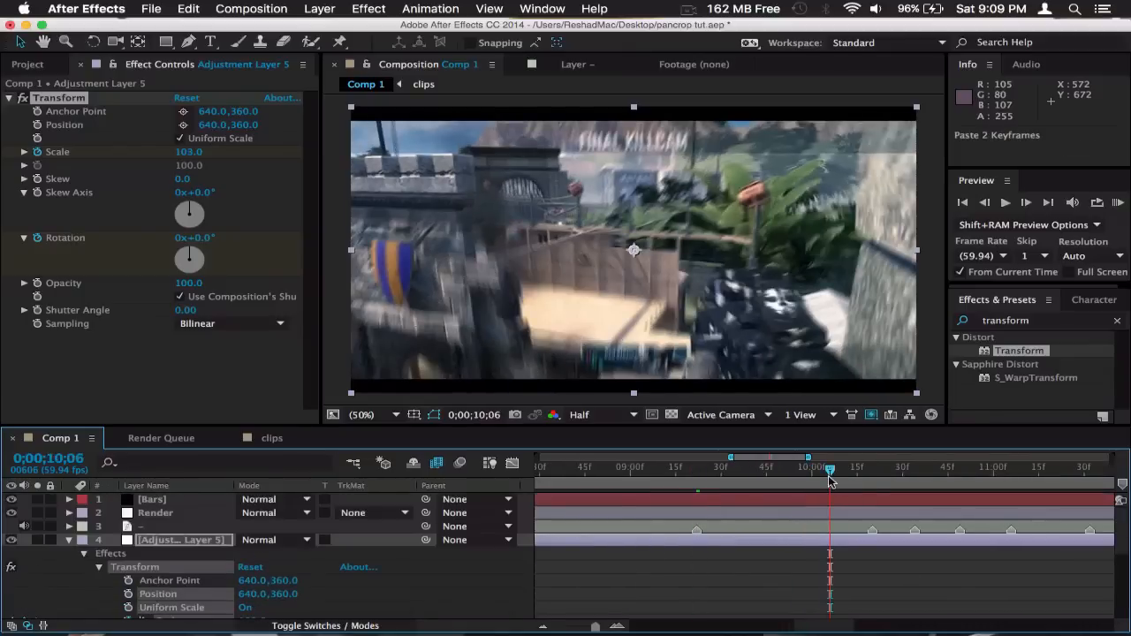
scroll(775, 502, right, 2)
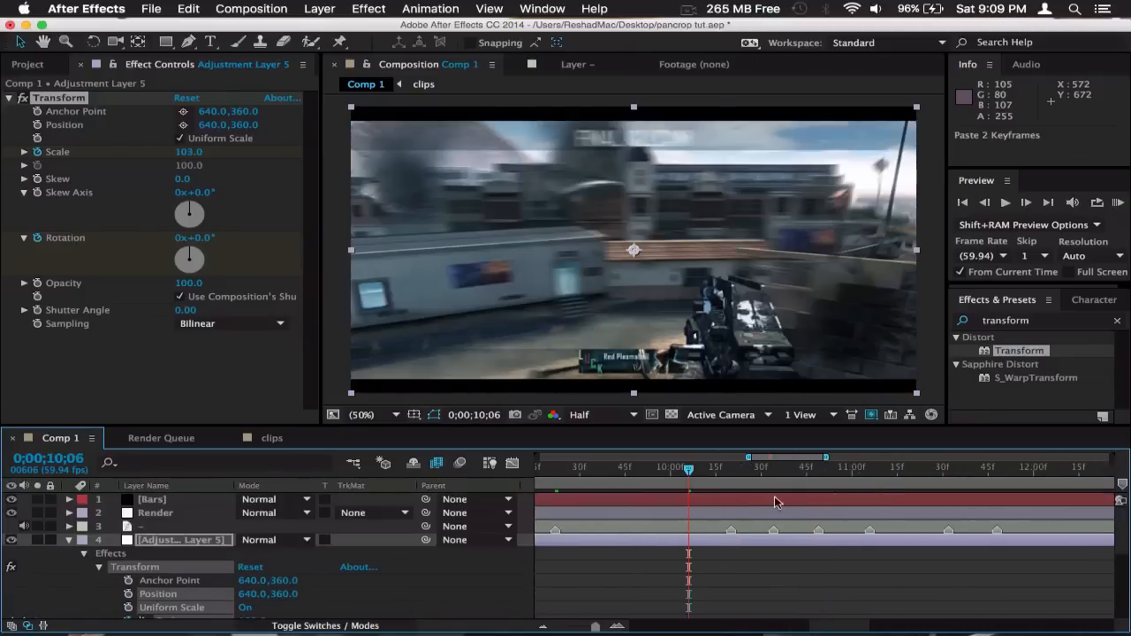
click(707, 482)
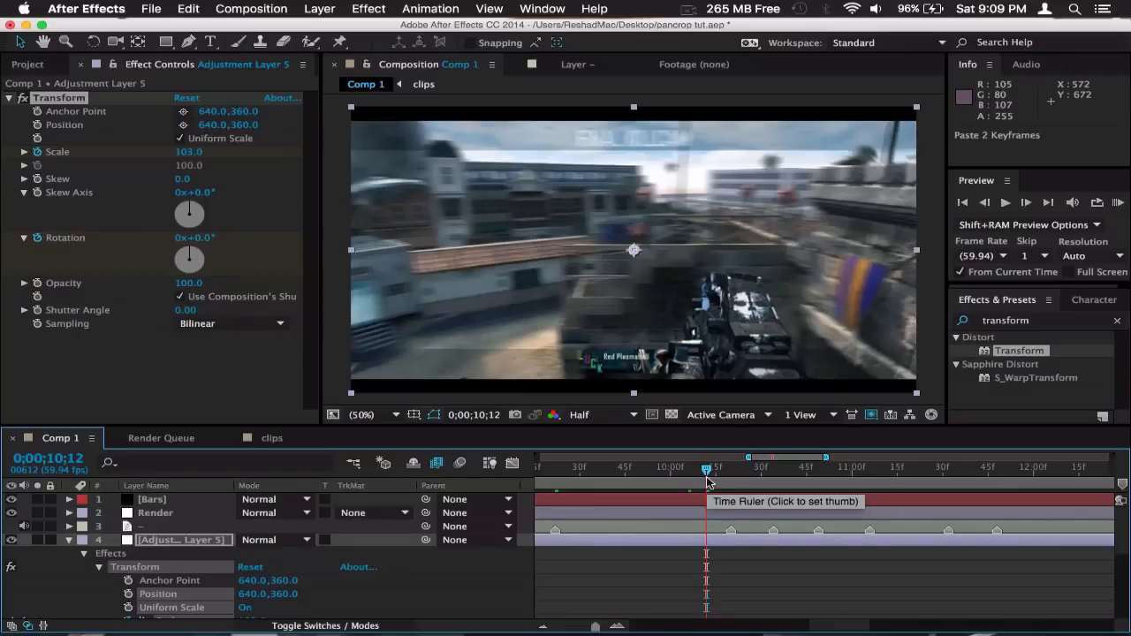
mouse_move(718, 480)
mouse_down()
mouse_move(778, 468)
mouse_move(718, 472)
mouse_up()
key(KP_Decimal)
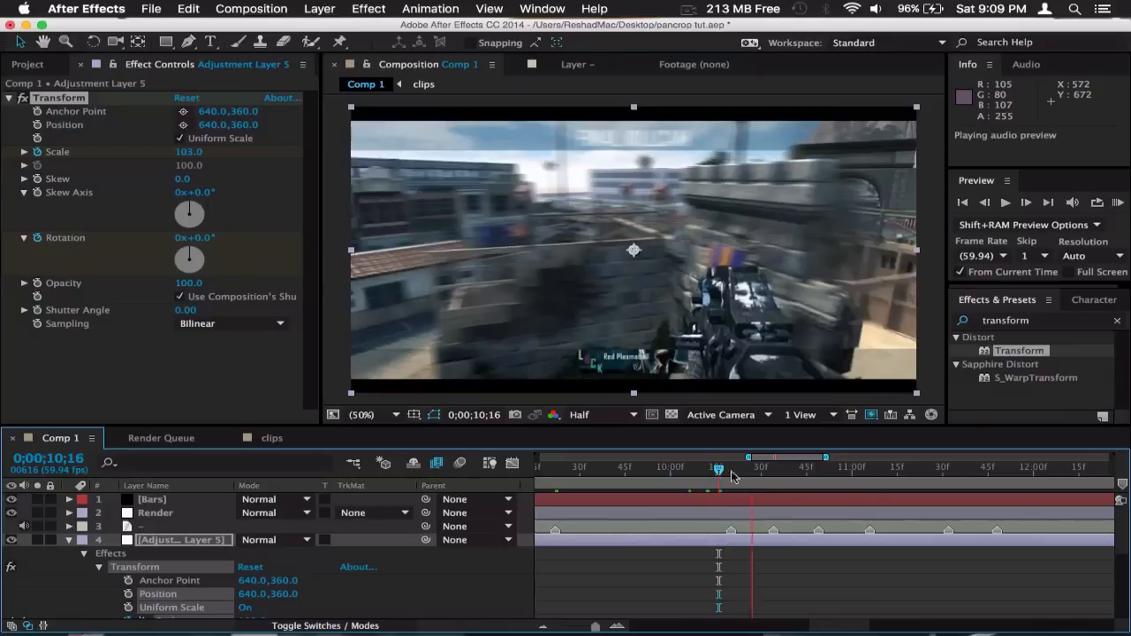
Keyframe Scale at 100 on 0;00;10;19 and at 101 on the beat marker at 0;00;10;20.
drag(778, 484, 731, 475)
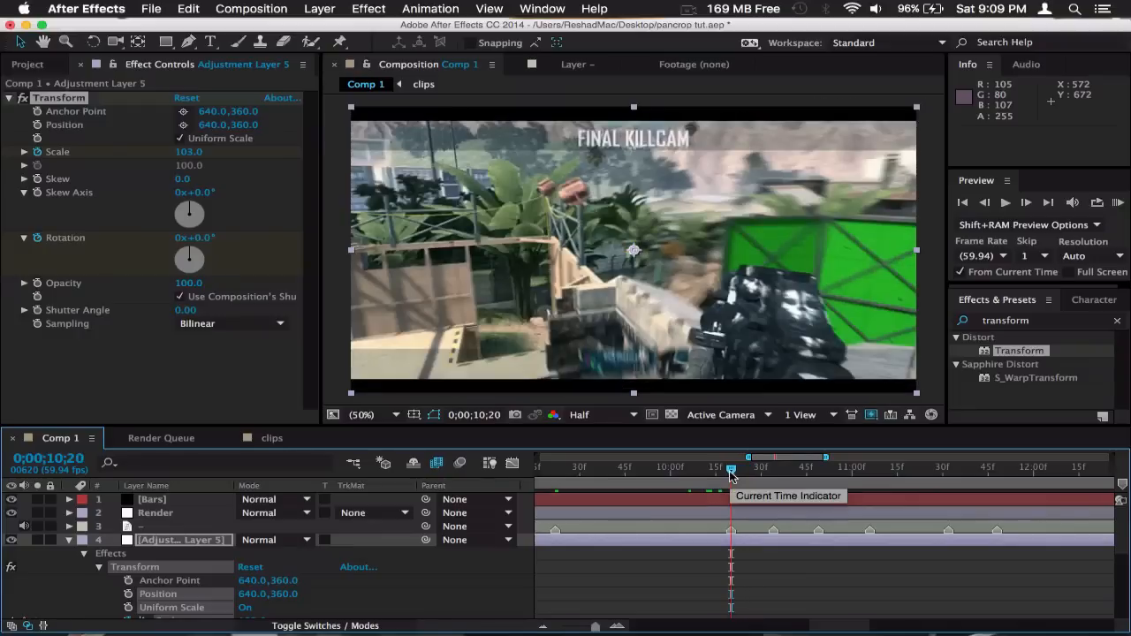
scroll(717, 553, down, 3)
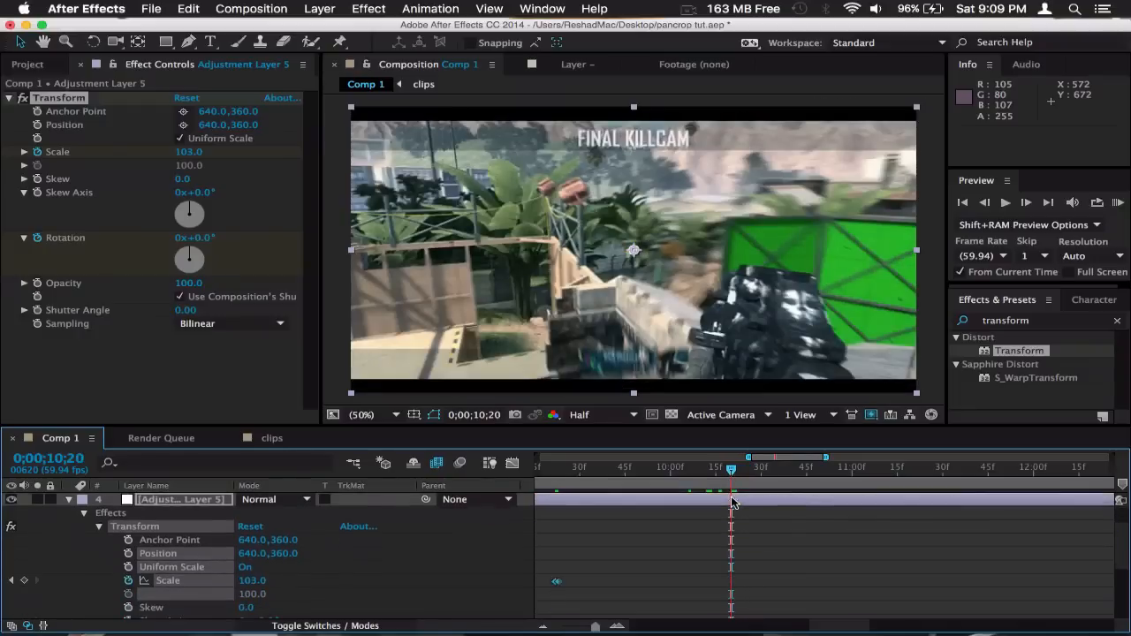
scroll(716, 553, left, 2)
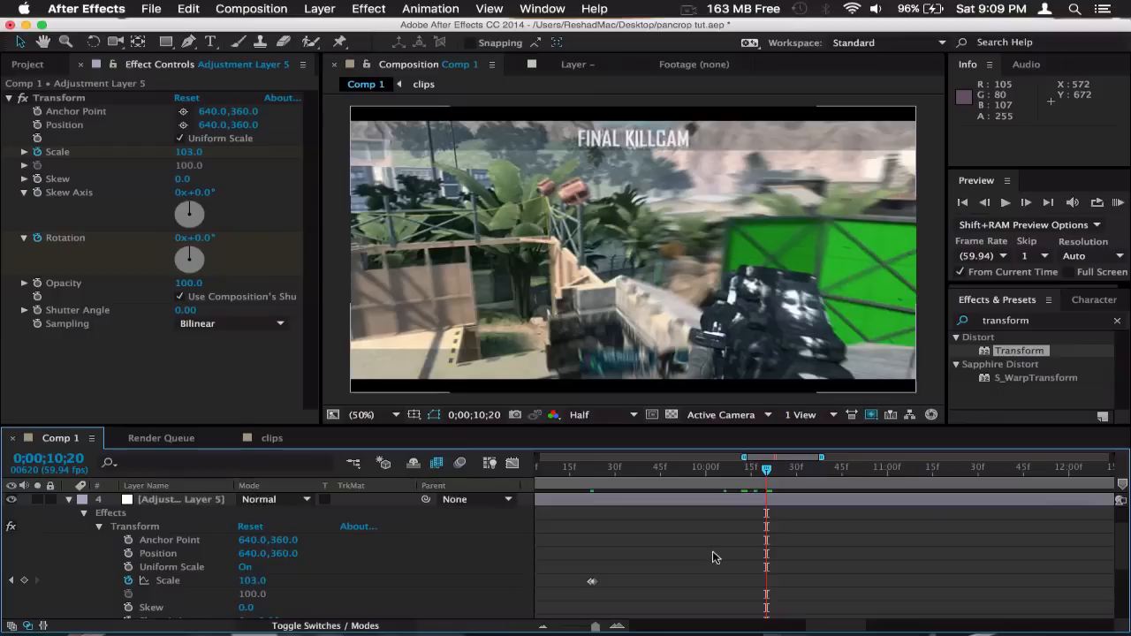
scroll(712, 550, up, 3)
click(984, 202)
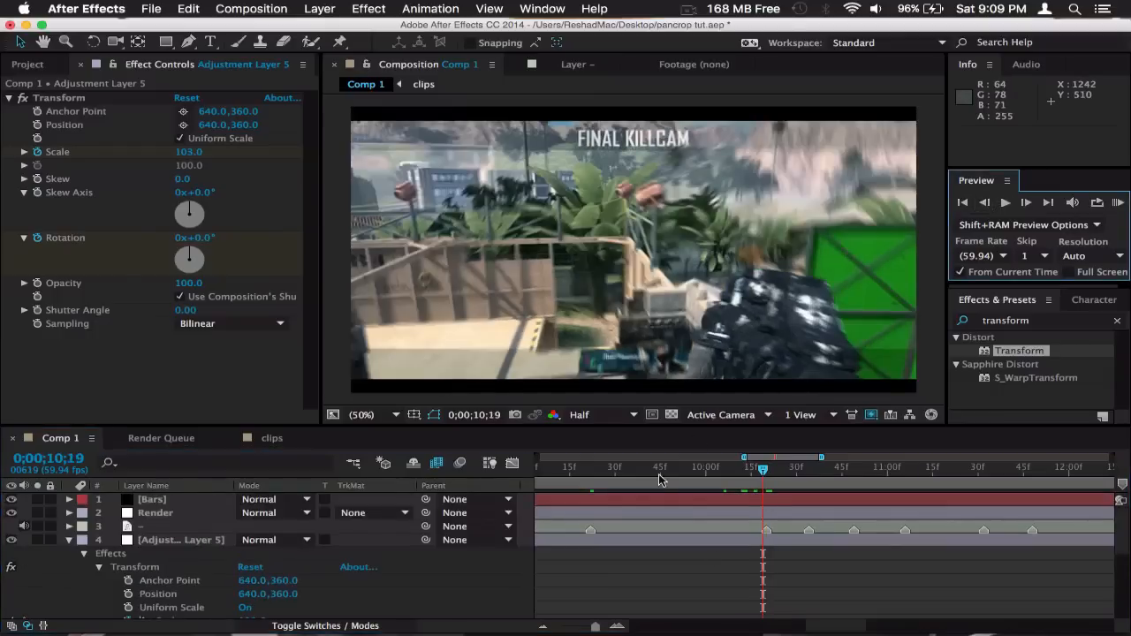
scroll(660, 480, down, 5)
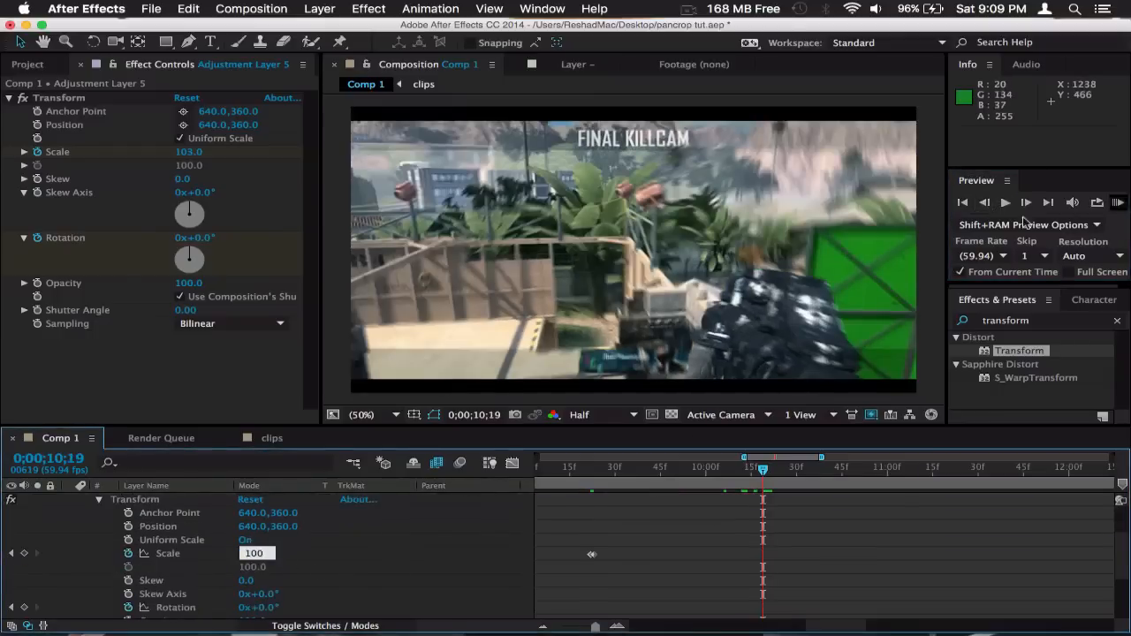
click(1026, 202)
scroll(283, 558, up, 1)
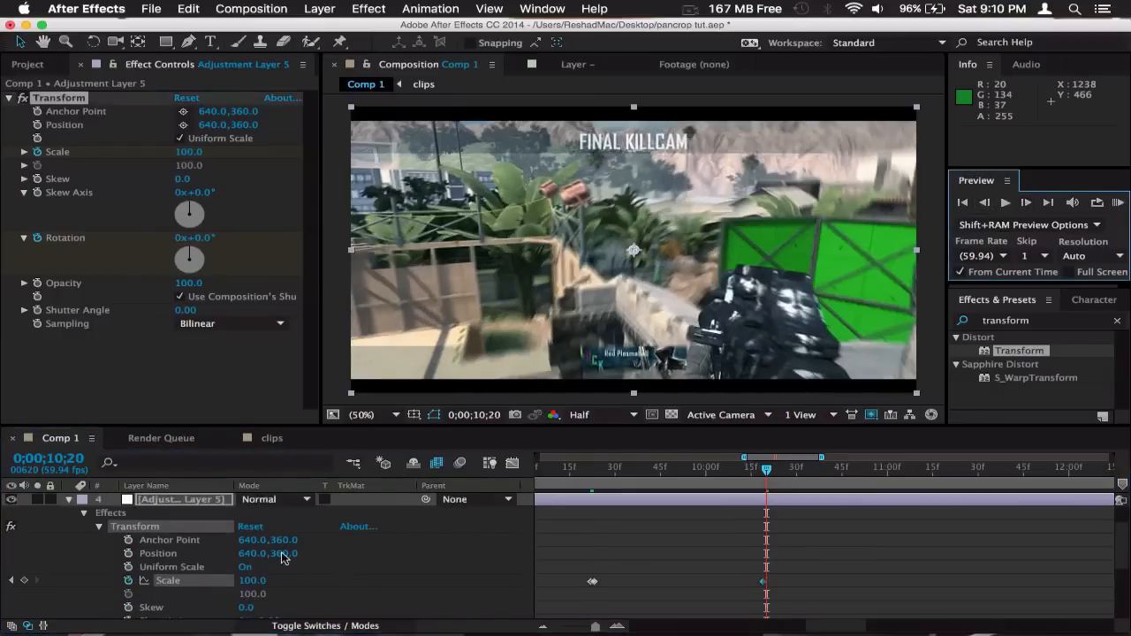
click(256, 581)
text(101)
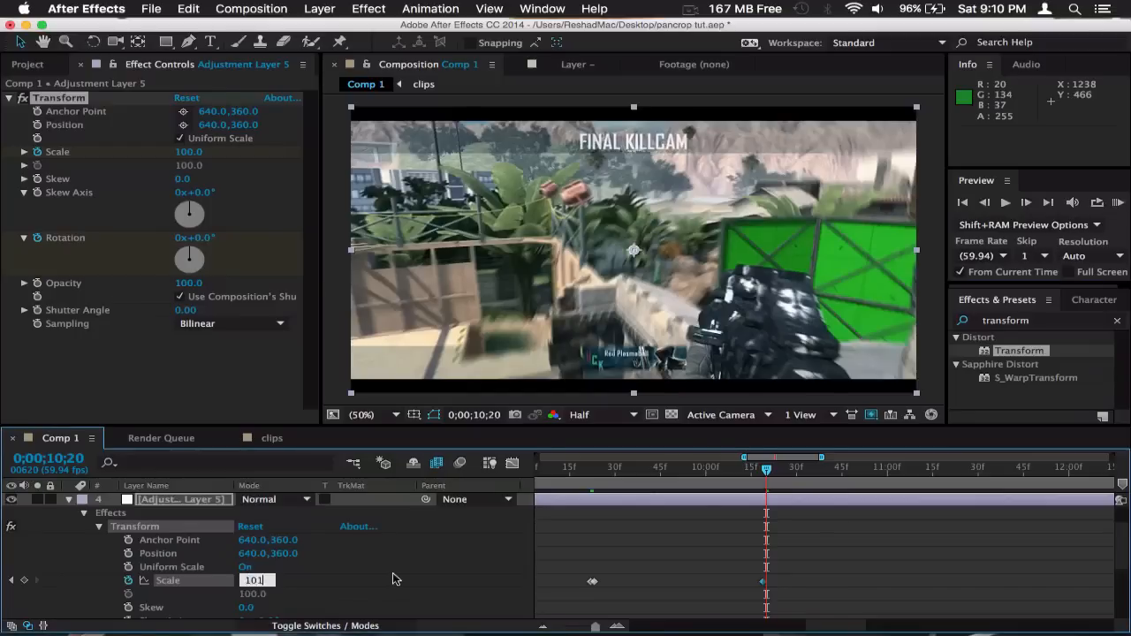
click(364, 574)
Keyframe Scale at 100 on 0;00;10;33 and at 102 on the beat marker at 0;00;10;34.
scroll(768, 510, up, 2)
click(809, 477)
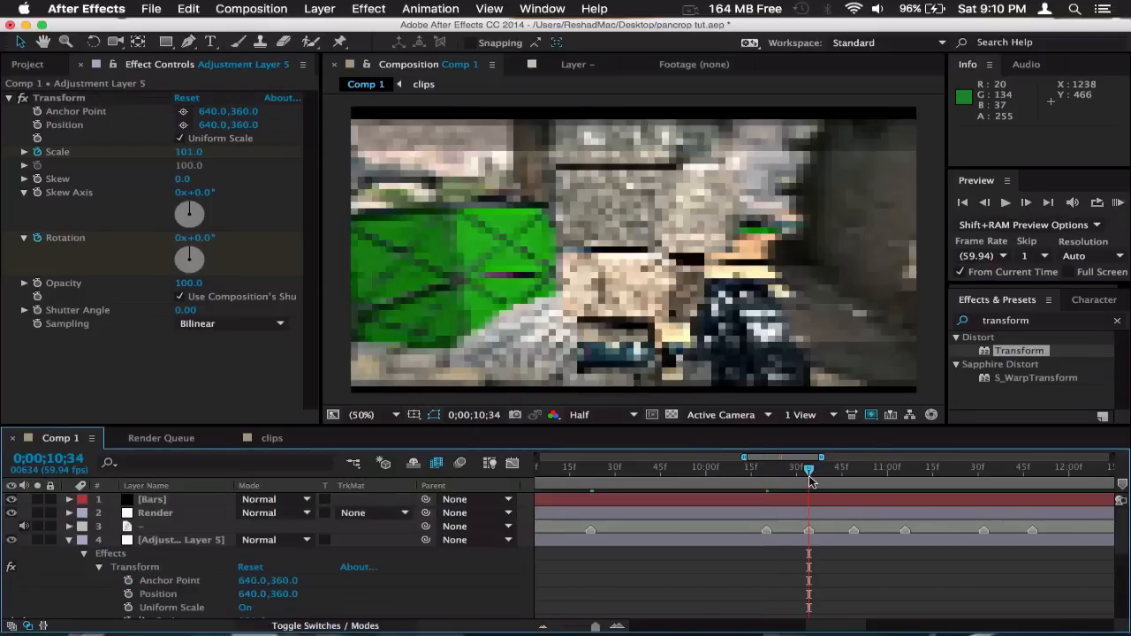
scroll(809, 480, down, 1)
click(985, 205)
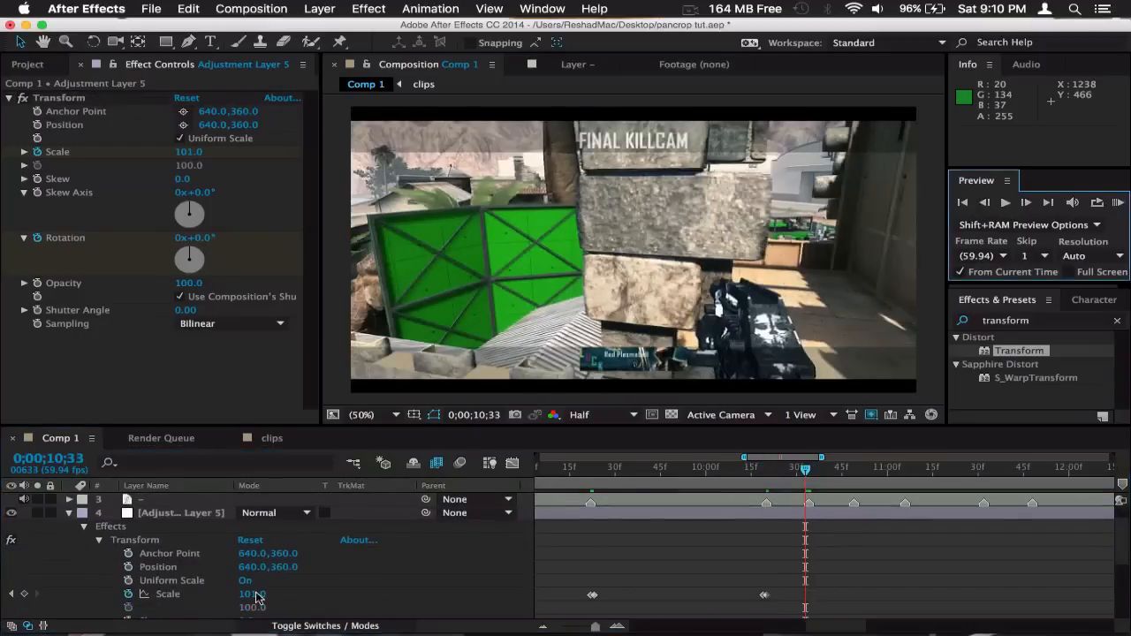
click(256, 595)
text(100)
key(Return)
click(1026, 202)
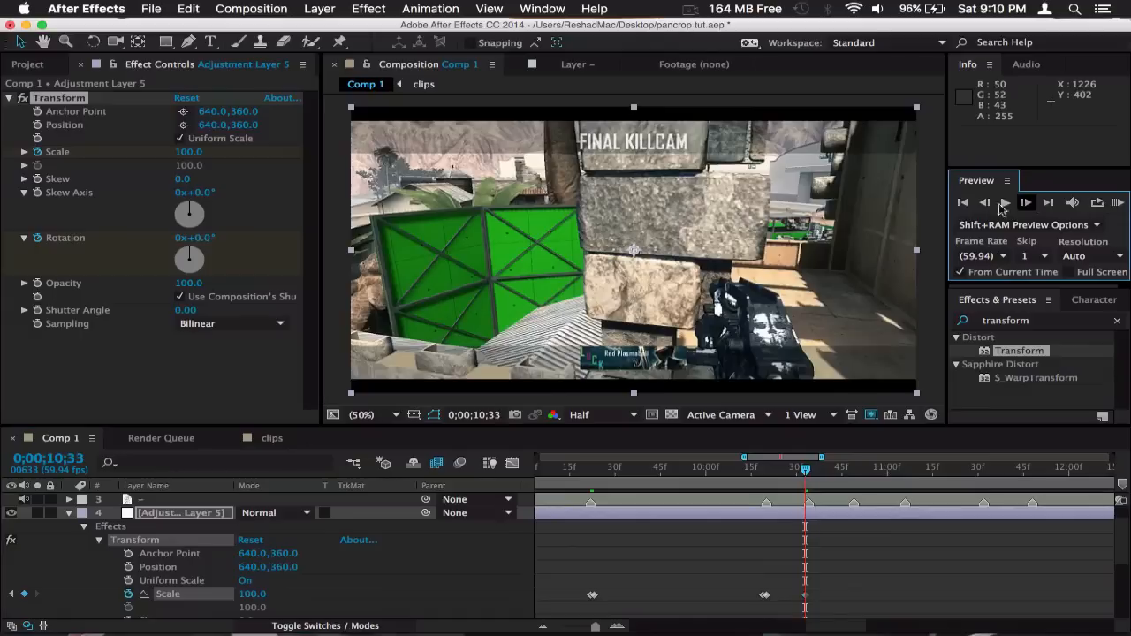
click(256, 595)
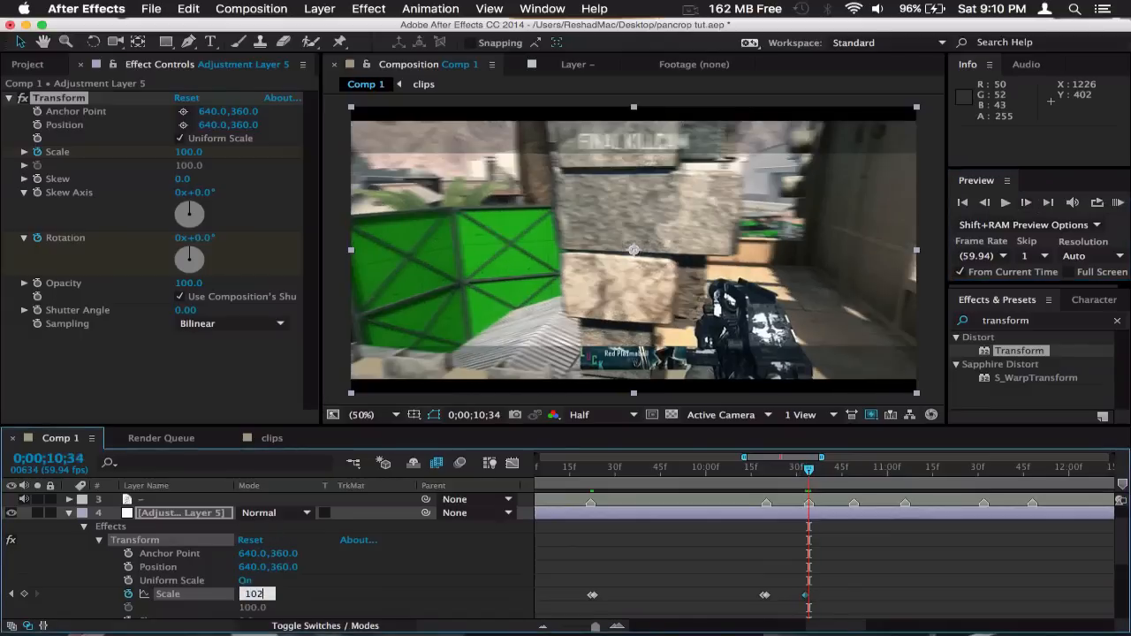
click(855, 570)
Scrub back to 0;00;10;15 and RAM preview the increasing Scale pumps.
drag(770, 471, 767, 480)
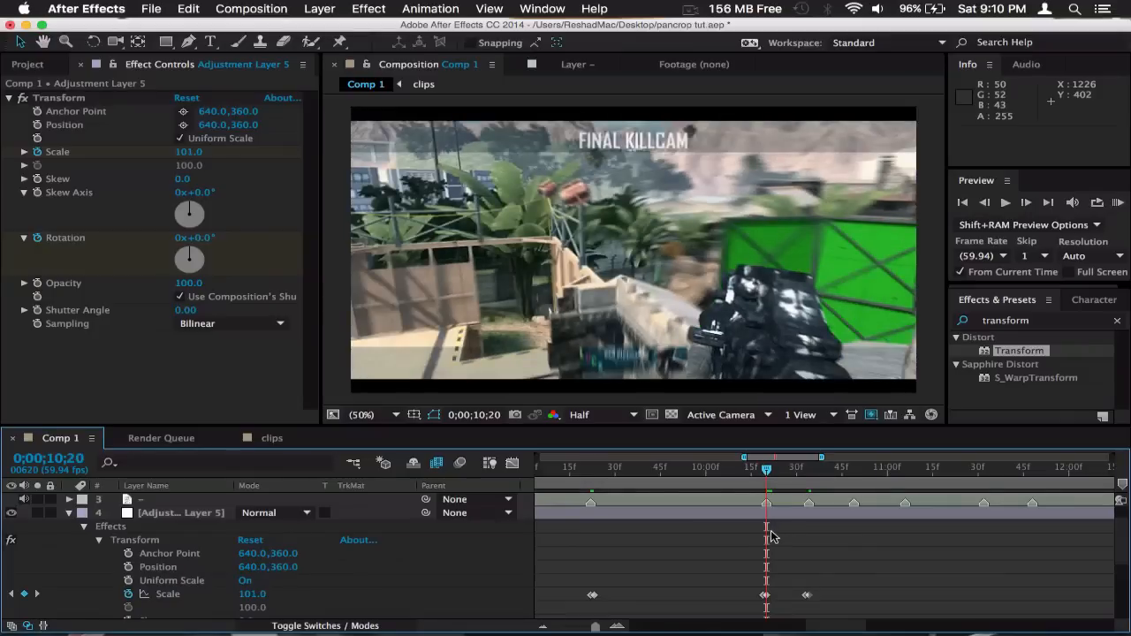
drag(778, 480, 751, 478)
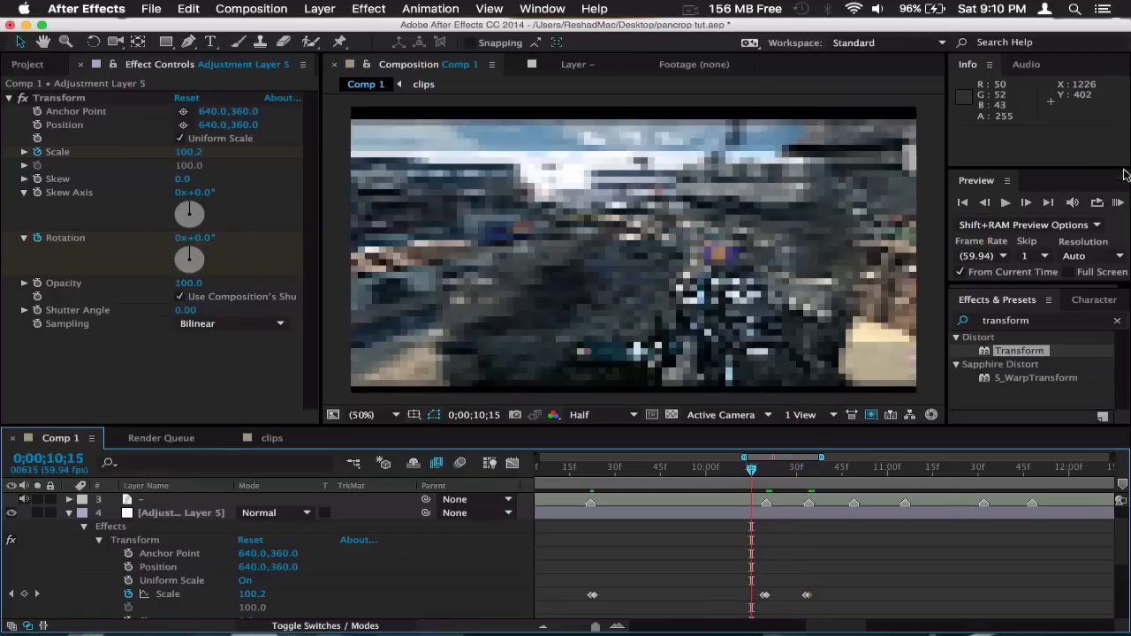
click(1118, 203)
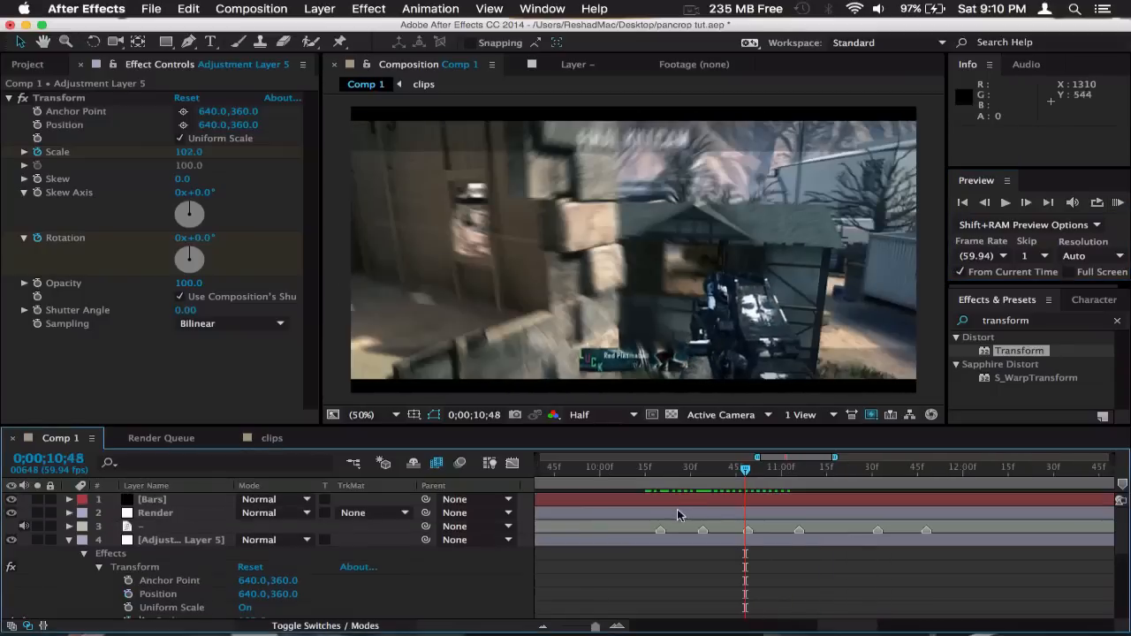
Compare the existing Scale keyframes with the beat markers before and after 0;00;10;48.
scroll(677, 509, down, 4)
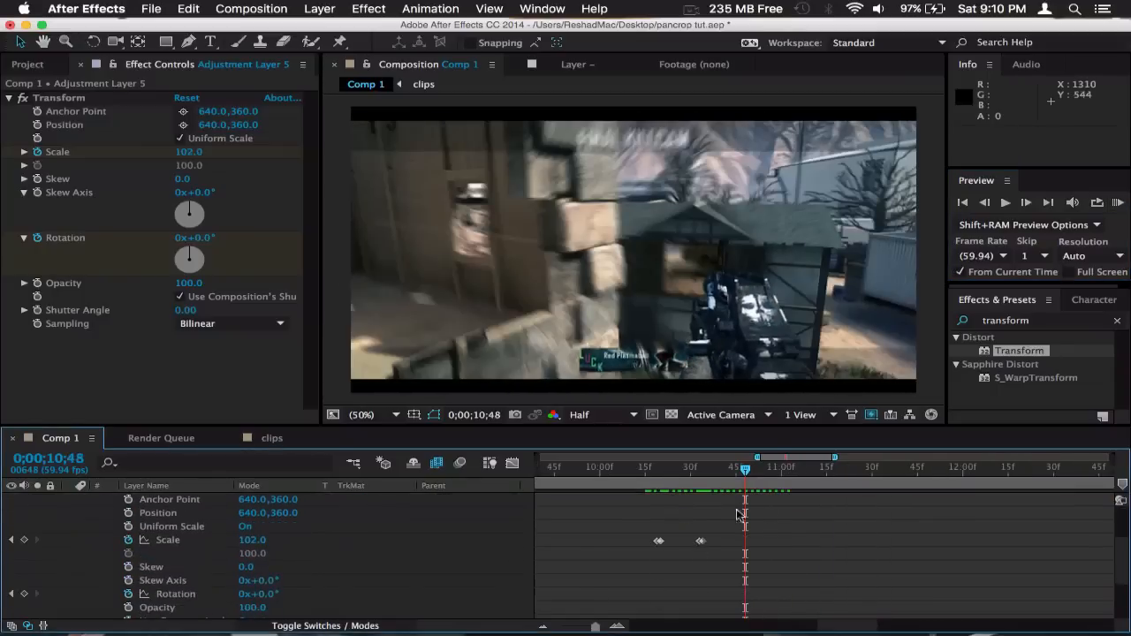
scroll(751, 515, up, 4)
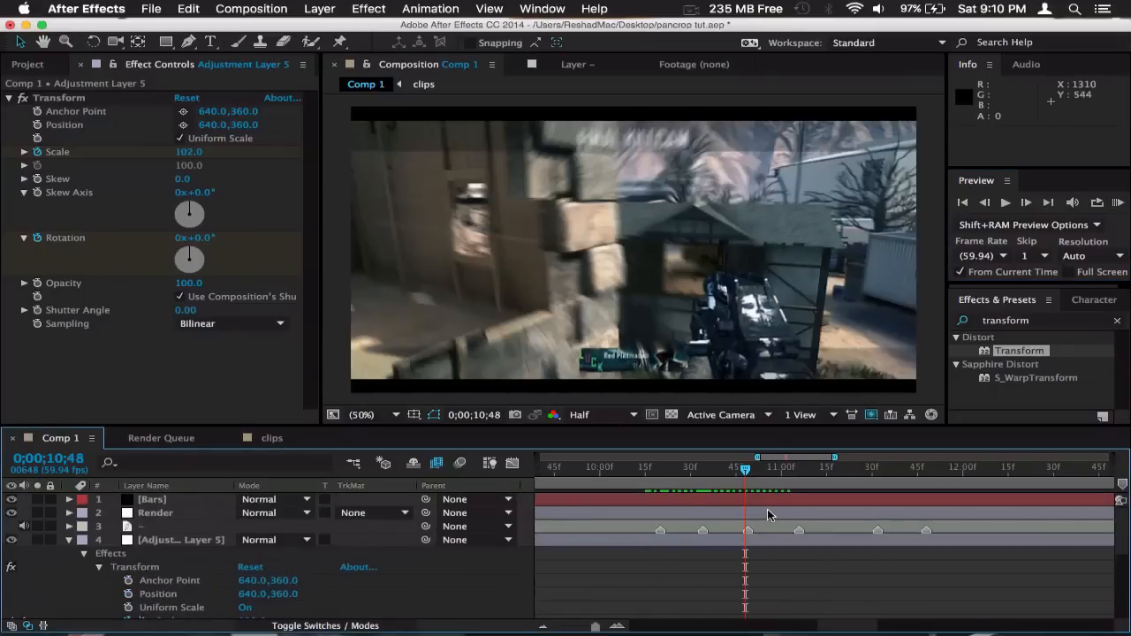
scroll(769, 511, left, 7)
scroll(769, 511, down, 5)
scroll(769, 511, up, 5)
scroll(767, 512, right, 9)
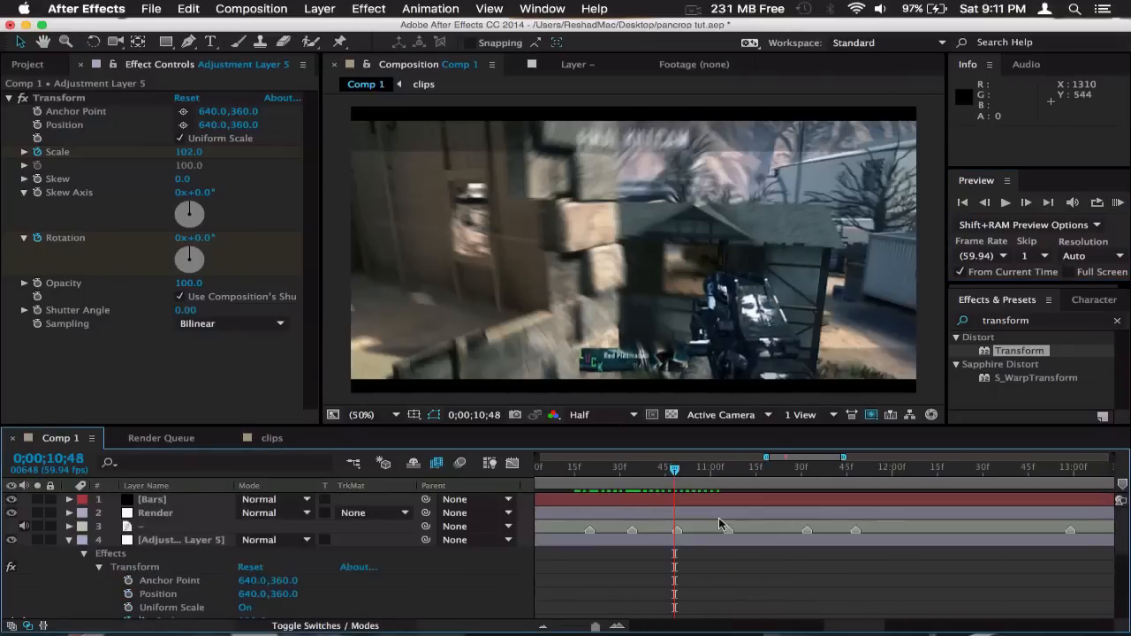
scroll(720, 524, left, 1)
scroll(716, 526, down, 3)
scroll(707, 528, left, 6)
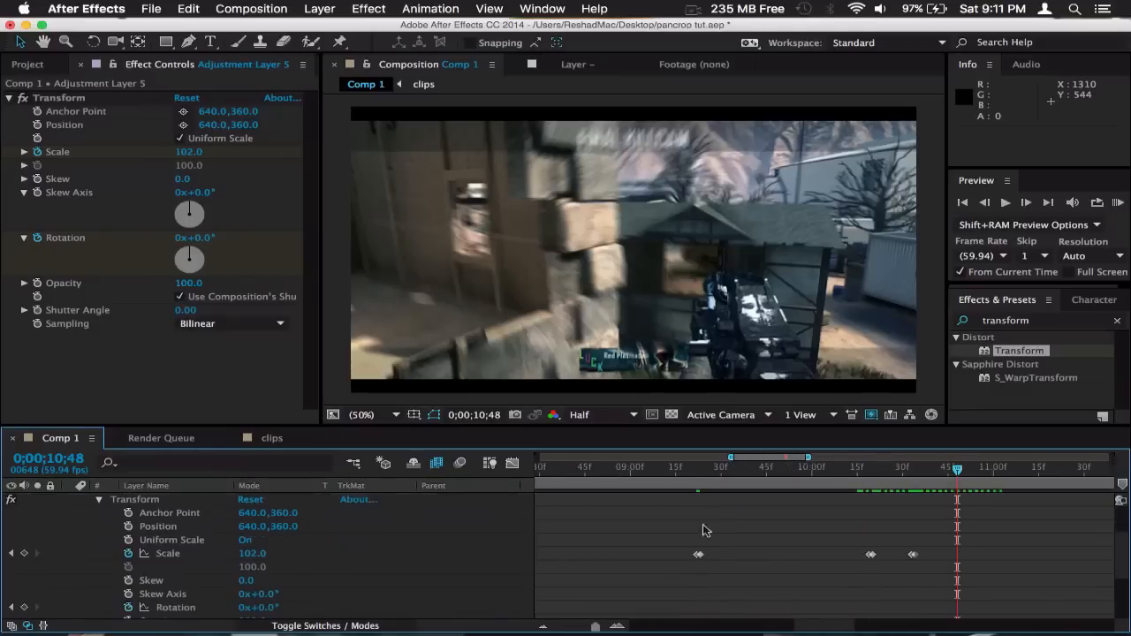
Paste the copied Scale keyframe pair into the Transform effect at 0;00;10;48, one frame before the beat marker.
alt+scroll(714, 569, up, 5)
scroll(820, 524, up, 4)
scroll(274, 587, down, 1)
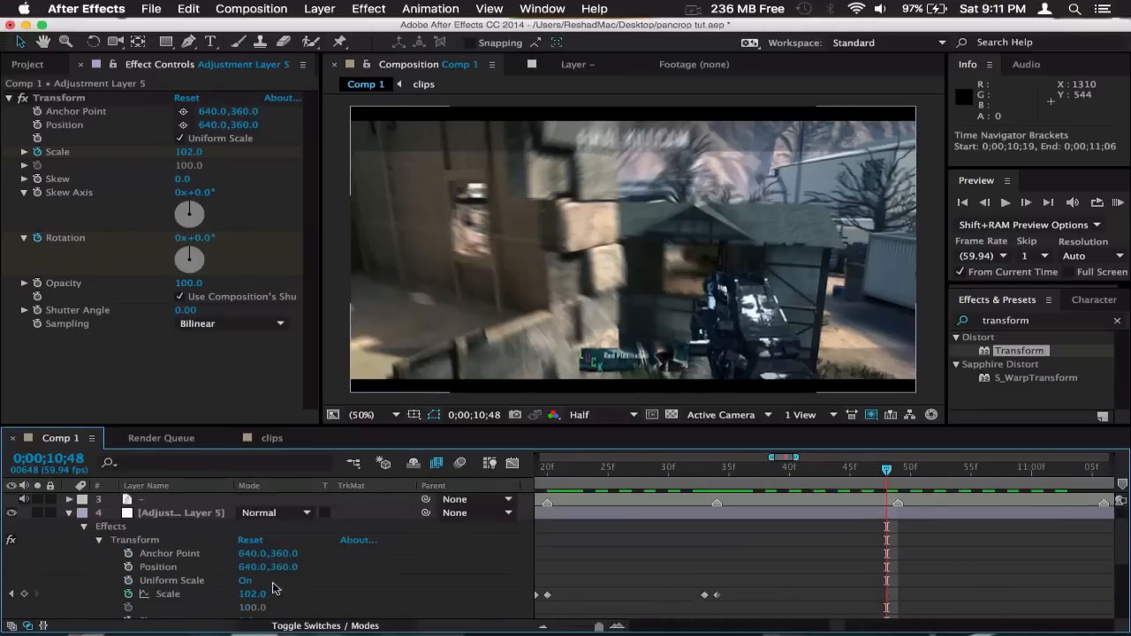
click(136, 540)
key(super+v)
drag(887, 471, 898, 471)
click(230, 601)
Paste the copied Scale keyframe pair at 0;00;11;05, one frame before the following beat marker.
click(11, 594)
click(11, 593)
scroll(745, 539, right, 3)
drag(611, 471, 988, 473)
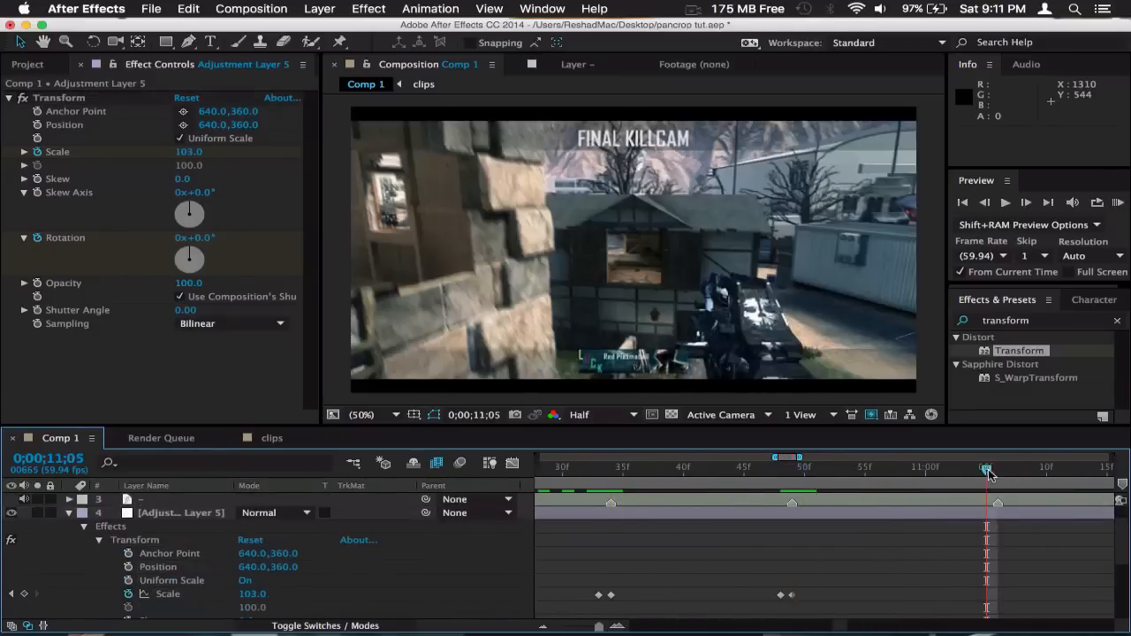
scroll(991, 541, right, 3)
click(135, 540)
key(super+v)
Keyframe Rotation at 0° on 0;00;10;48 and at 2° on the next frame.
scroll(721, 500, left, 3)
drag(760, 471, 746, 471)
click(215, 609)
scroll(207, 606, down, 3)
click(24, 607)
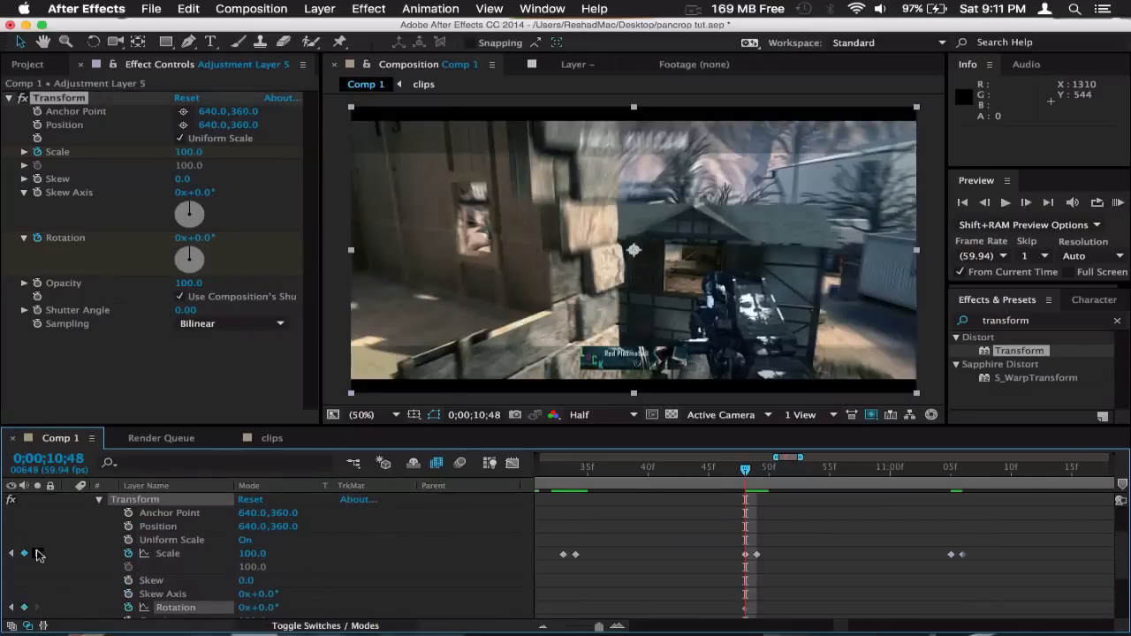
click(38, 554)
click(268, 608)
text(2)
Keyframe Rotation on 0;00;11;05 and at -2° on 0;00;11;06.
click(37, 554)
click(268, 608)
click(37, 554)
click(268, 608)
text(-2)
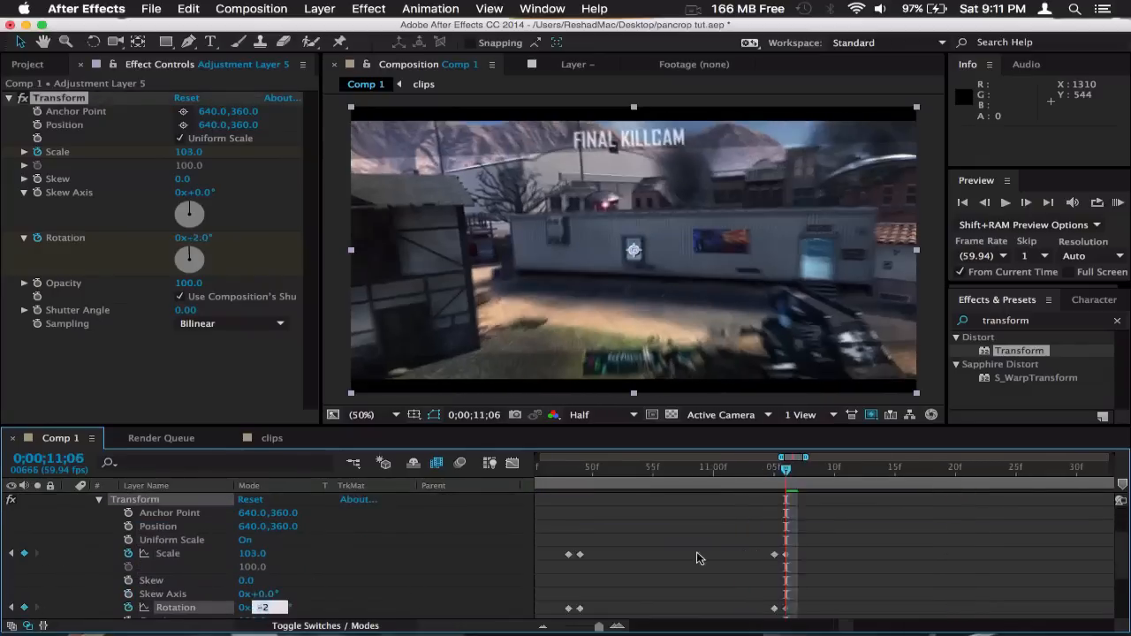
Paste the Scale keyframe pair one frame before the next beat marker, around 0;00;11;31, and set Rotation to 0° there.
scroll(697, 553, right, 5)
scroll(697, 553, up, 3)
click(878, 472)
key(super+v)
scroll(310, 584, down, 3)
click(269, 581)
text(0)
Keyframe Scale at 104 on the beat marker just after 0;00;11;47 and at 100 on 0;00;11;47.
drag(736, 471, 940, 475)
scroll(311, 583, down, 2)
click(256, 594)
text(104)
click(982, 202)
click(256, 594)
text(100)
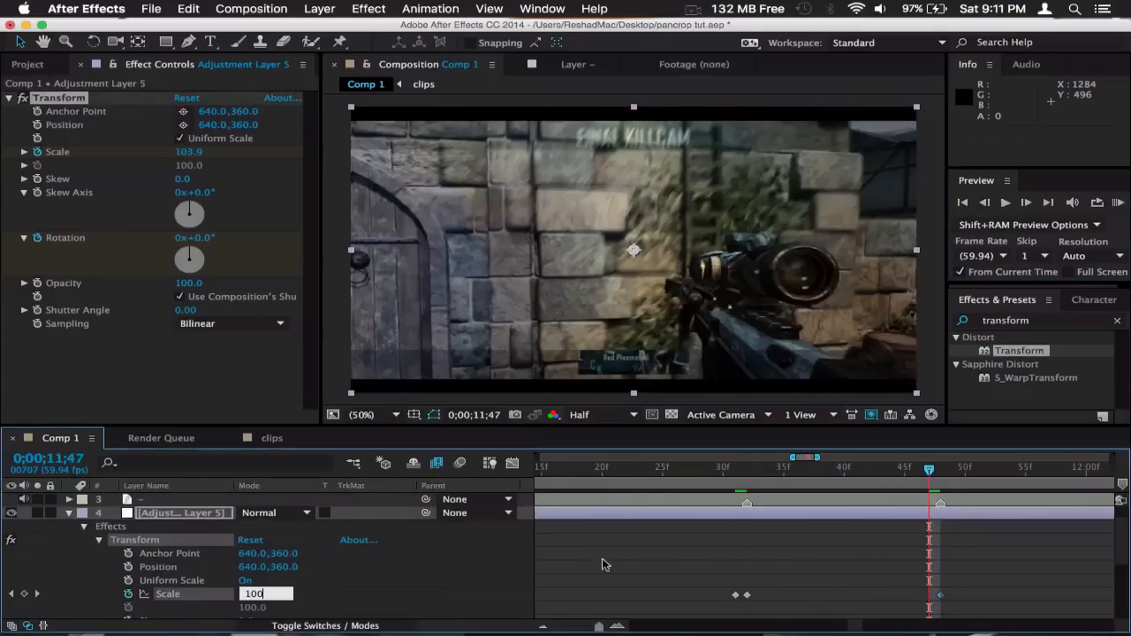
key(Return)
Collapse the adjustment layer's properties, fit the whole composition in the timeline and return the playhead to 0;00;00;00.
key(minus)
key(minus)
key(minus)
key(u)
double_click(742, 457)
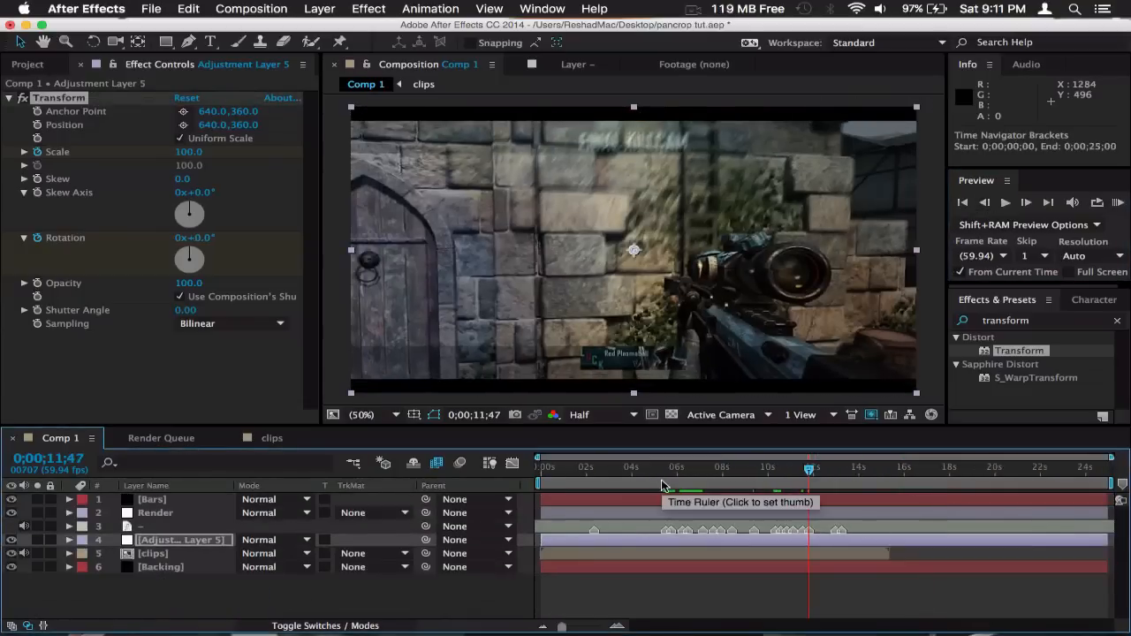
drag(688, 471, 541, 471)
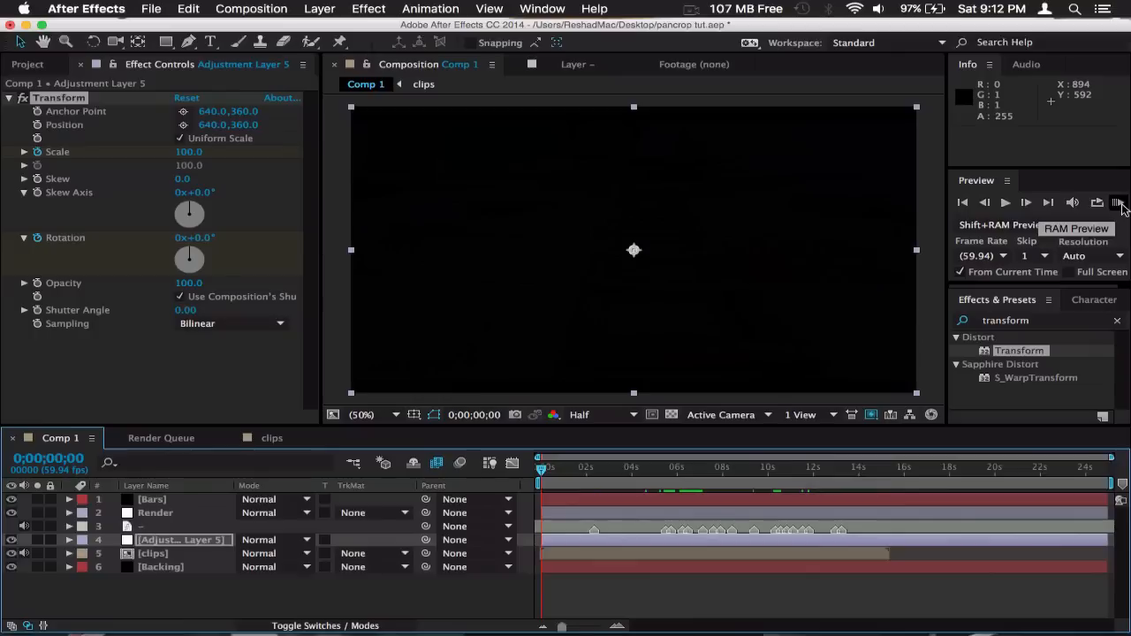